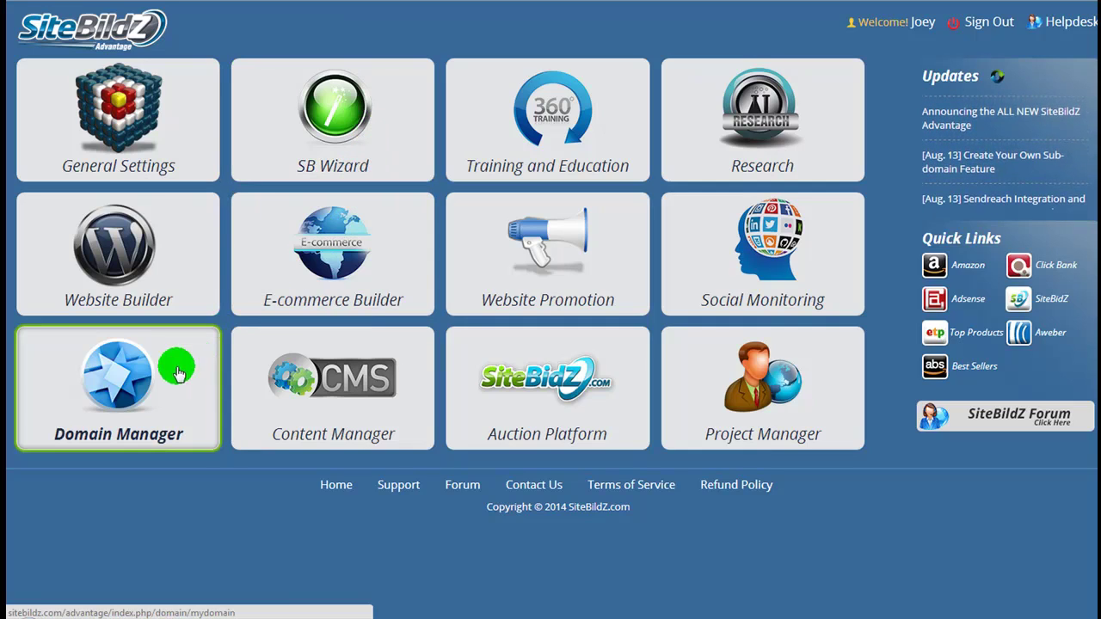
- Create the subdomain silo-example1.xtrapages.com for the Silo-example project in the Domain Manager
{"action": "left_click", "coordinate": [121, 381]}
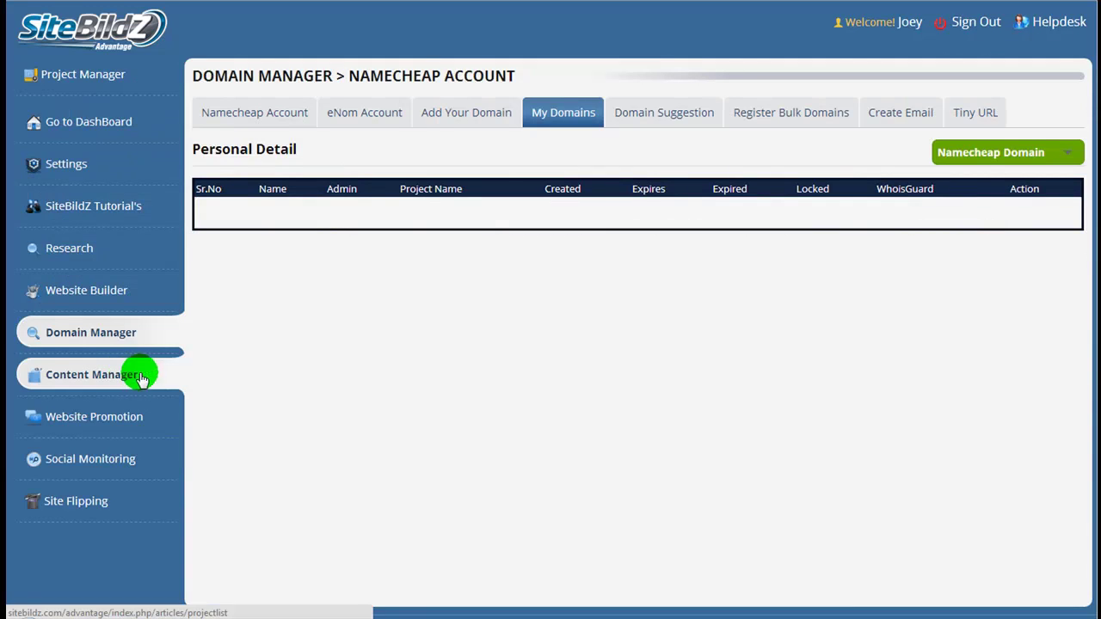
{"action": "left_click", "coordinate": [448, 123]}
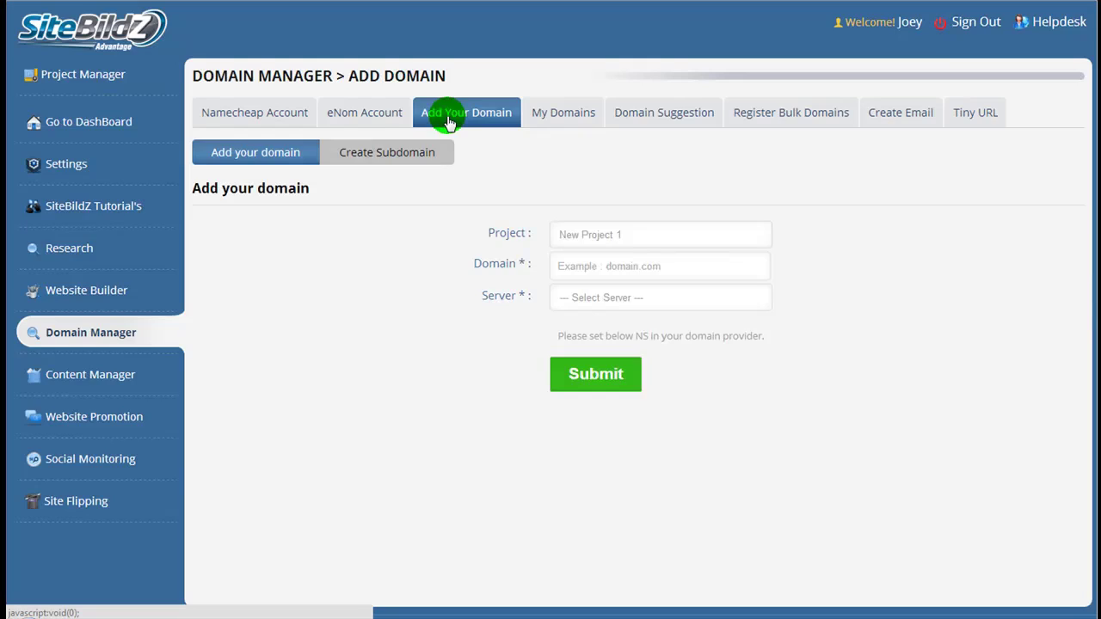
{"action": "left_click", "coordinate": [378, 151]}
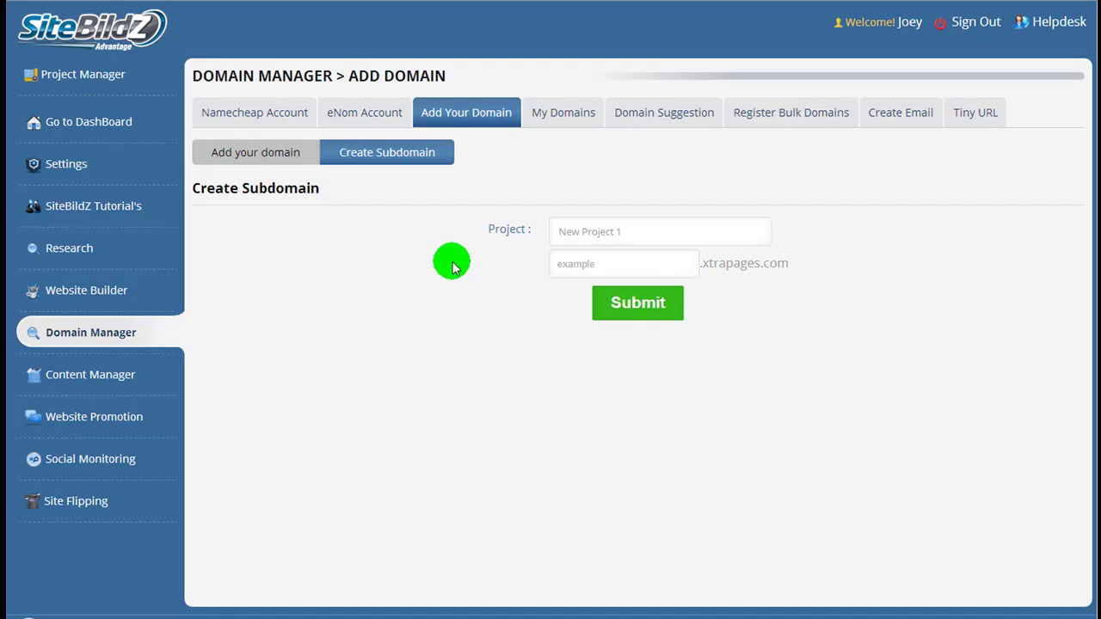
{"action": "left_click", "coordinate": [648, 238]}
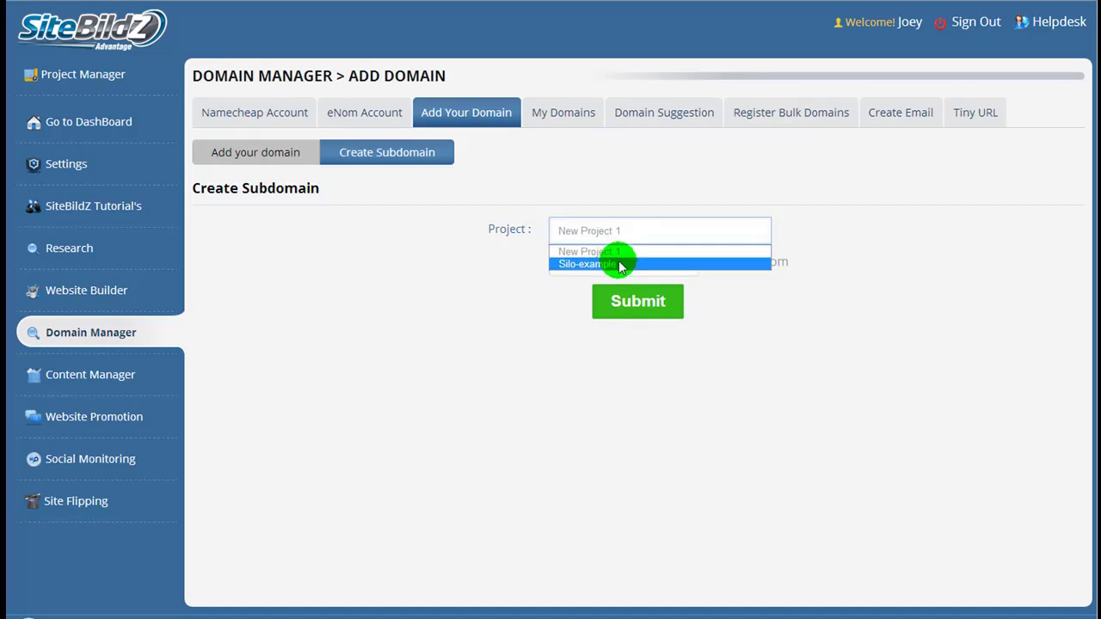
{"action": "left_click", "coordinate": [577, 266]}
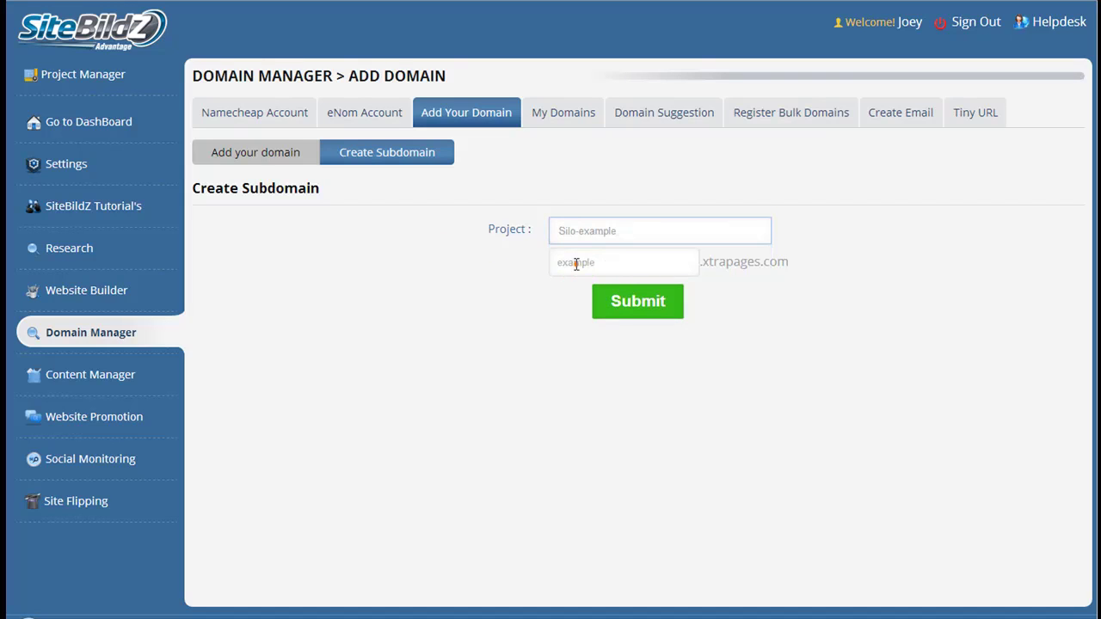
{"action": "left_click", "coordinate": [575, 263]}
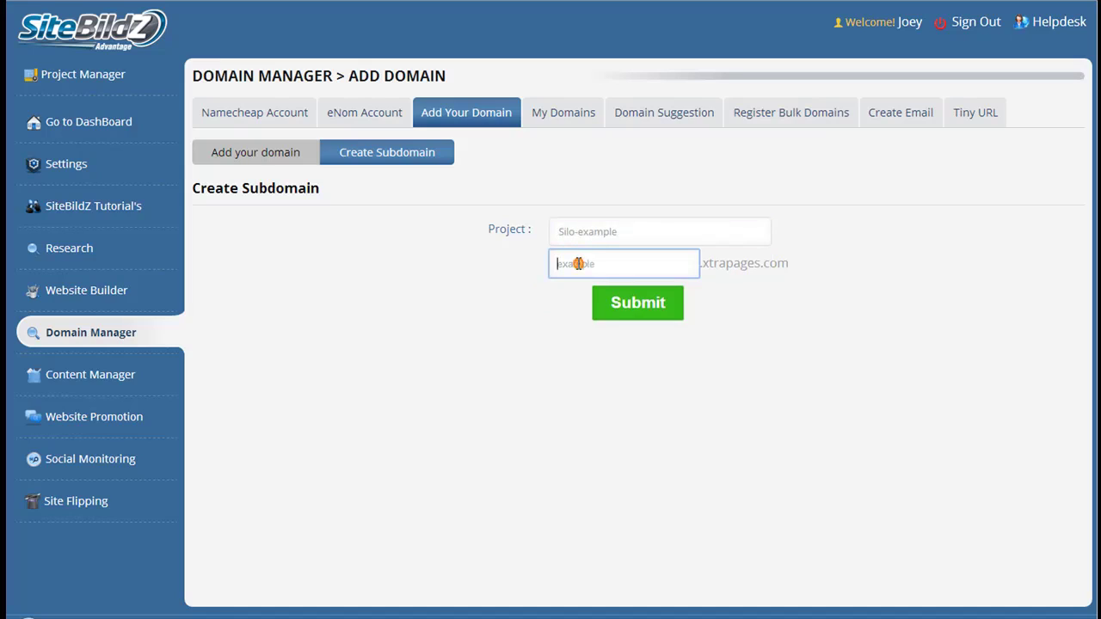
{"action": "type", "text": "silo"}
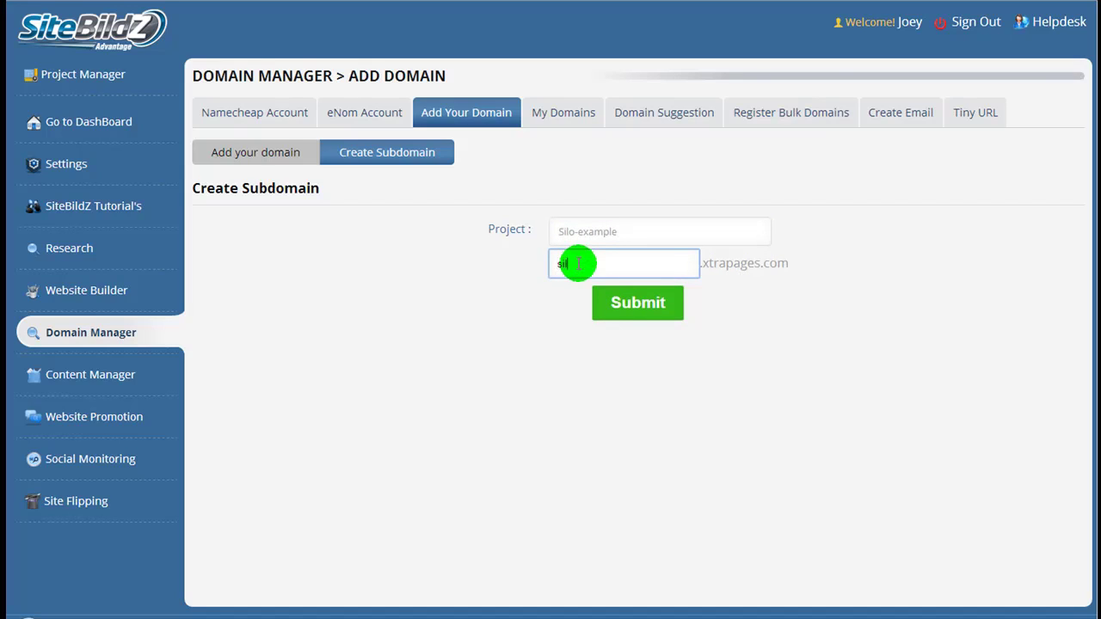
{"action": "type", "text": "-example1"}
{"action": "left_click", "coordinate": [616, 302]}
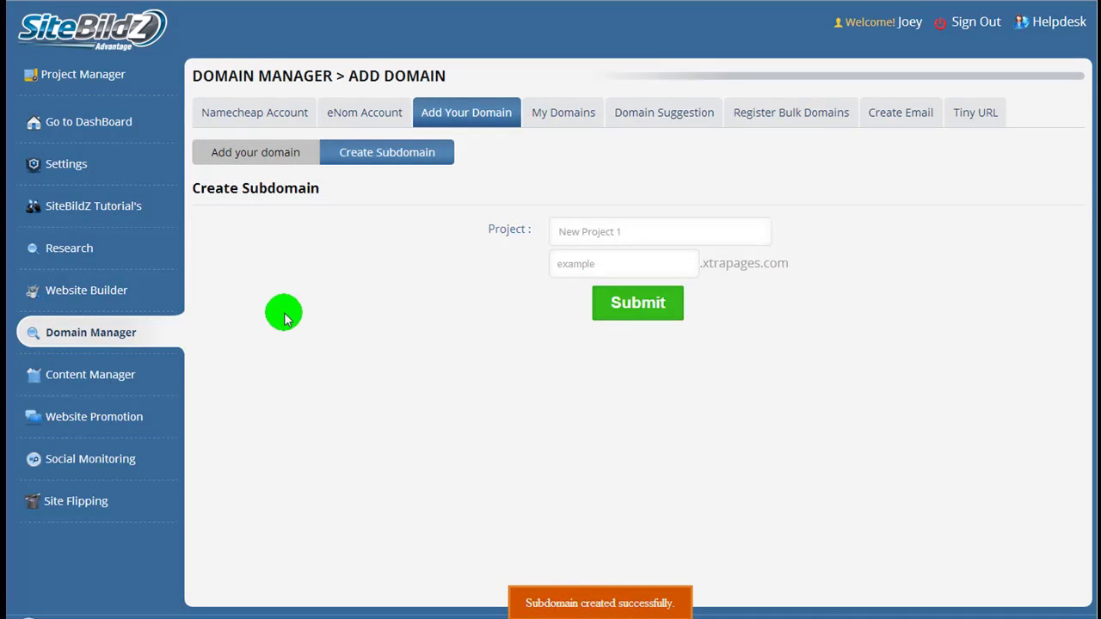
- Open the Website Builder for the Silo-example project
{"action": "left_click", "coordinate": [100, 292]}
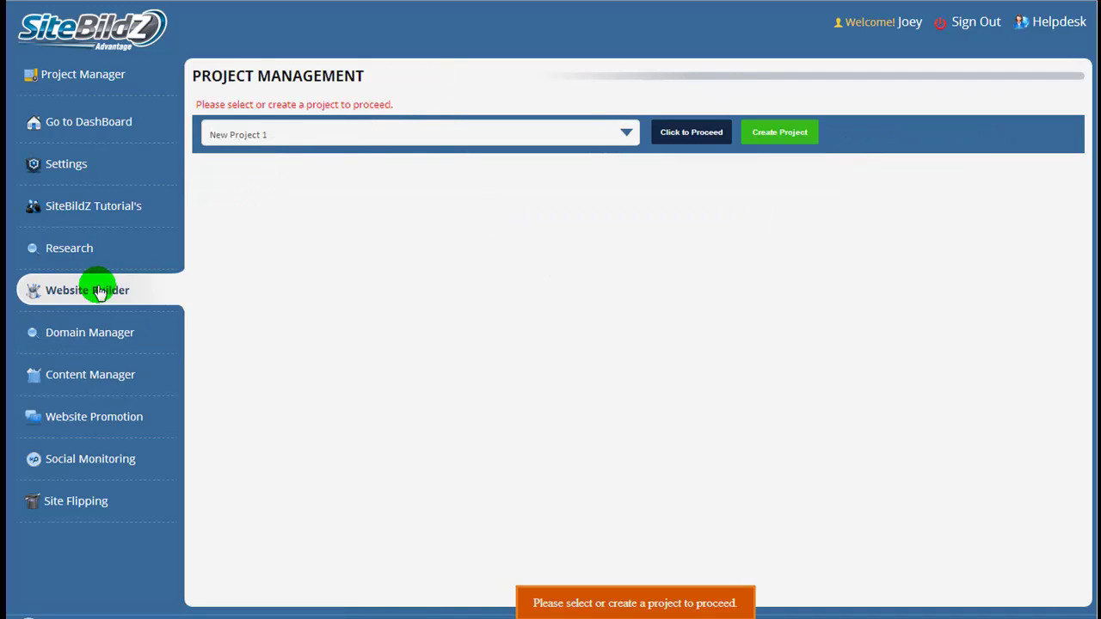
{"action": "left_click", "coordinate": [383, 134]}
{"action": "left_click", "coordinate": [368, 165]}
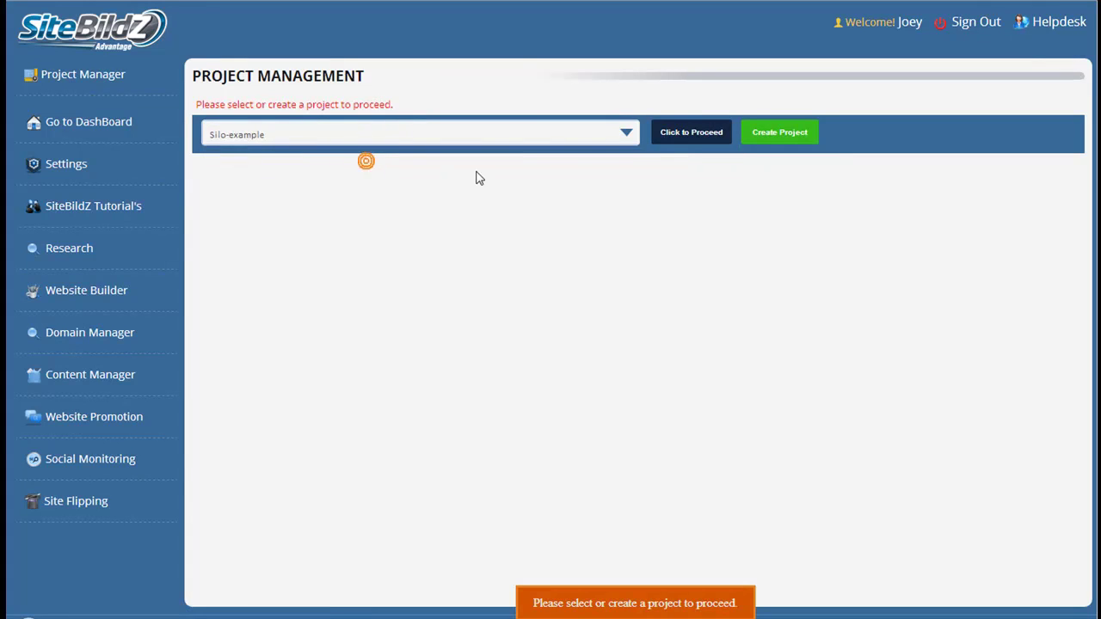
{"action": "left_click", "coordinate": [682, 133]}
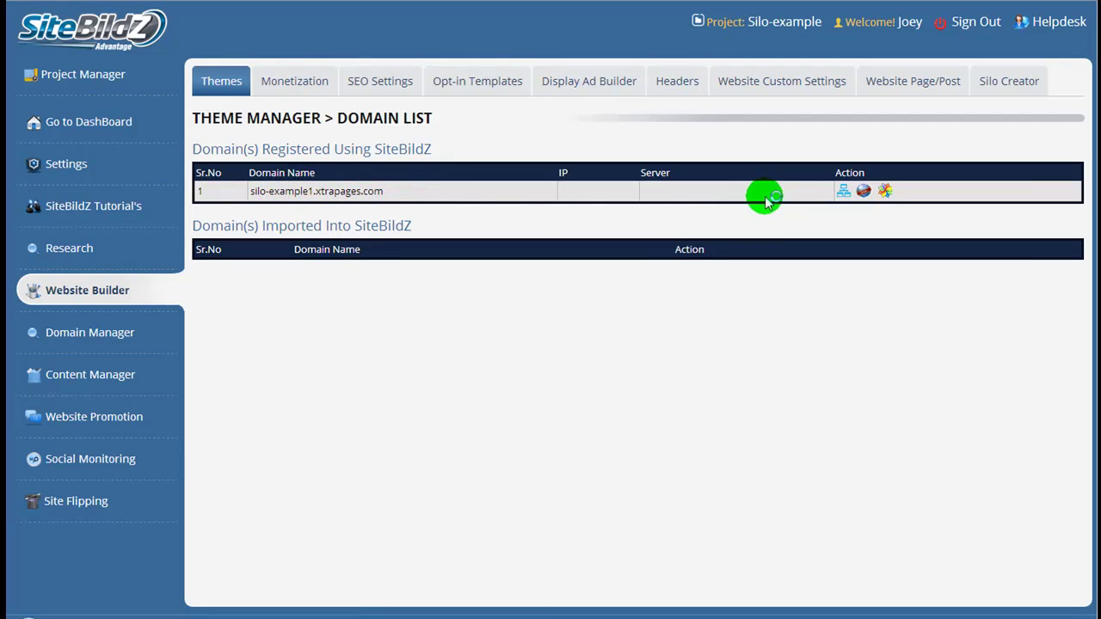
- Start a Theme with Wordpress installation for the silo-example1.xtrapages.com domain
{"action": "left_click", "coordinate": [886, 192]}
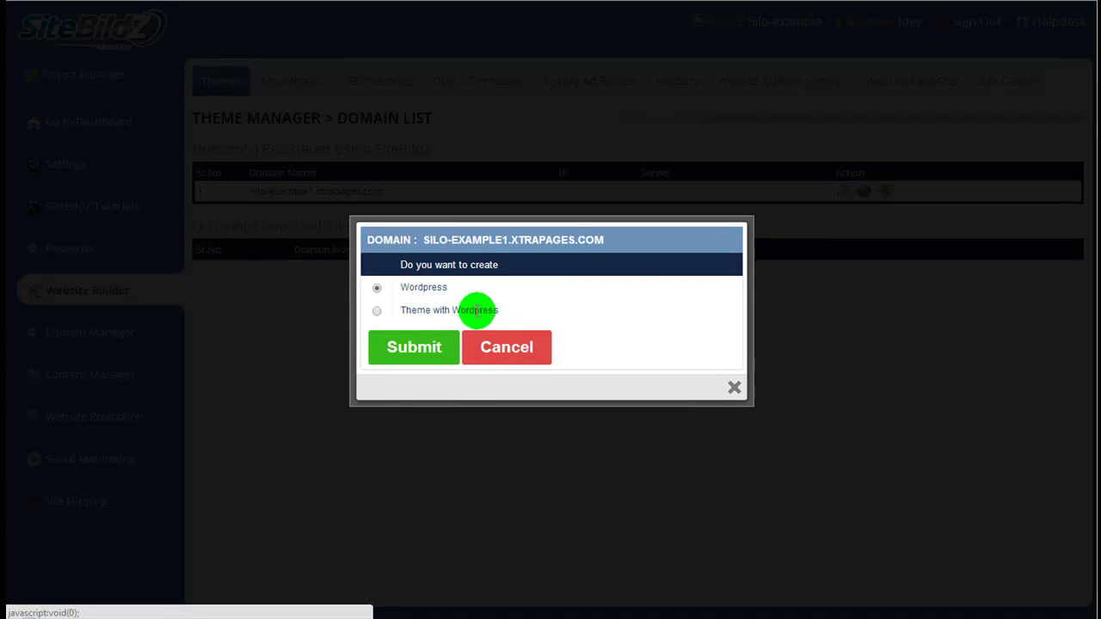
{"action": "left_click", "coordinate": [382, 317]}
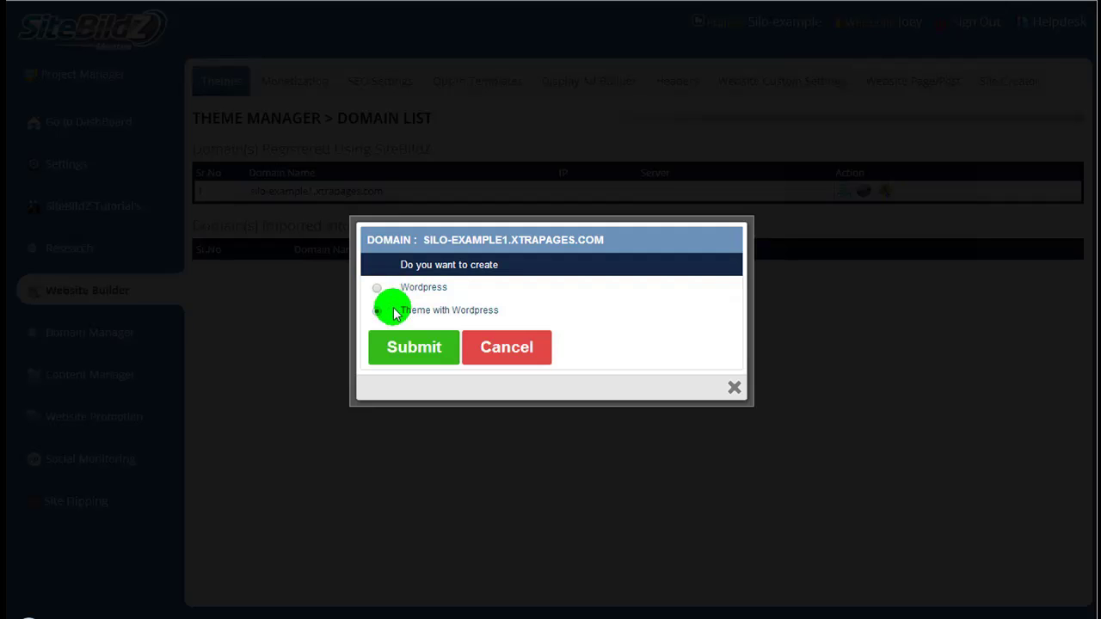
{"action": "left_click", "coordinate": [414, 350]}
{"action": "left_click", "coordinate": [585, 92]}
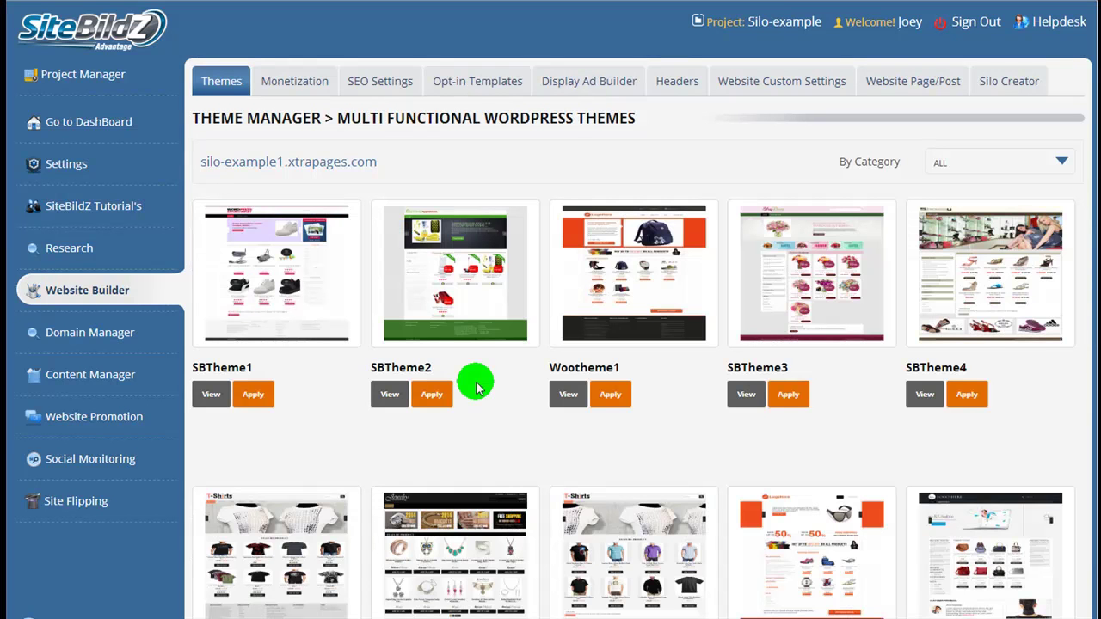
- Filter the themes by the Affiliate Themes category and apply SBTheme7 to the domain
{"action": "scroll", "coordinate": [476, 387], "scroll_direction": "down", "scroll_amount": 3}
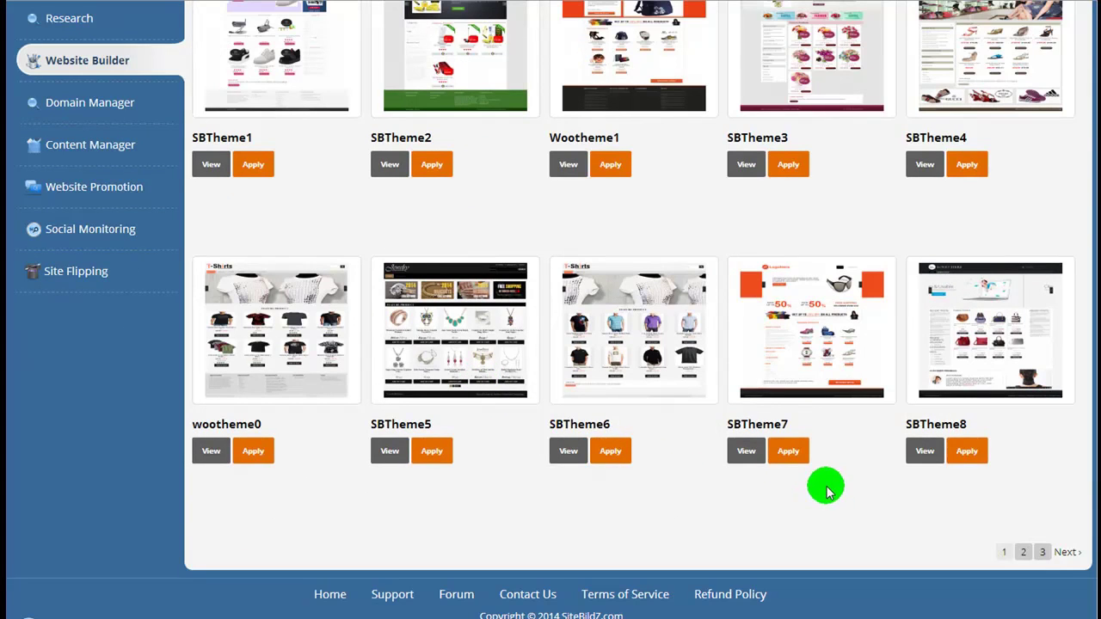
{"action": "scroll", "coordinate": [826, 487], "scroll_direction": "up", "scroll_amount": 3}
{"action": "left_click", "coordinate": [962, 163]}
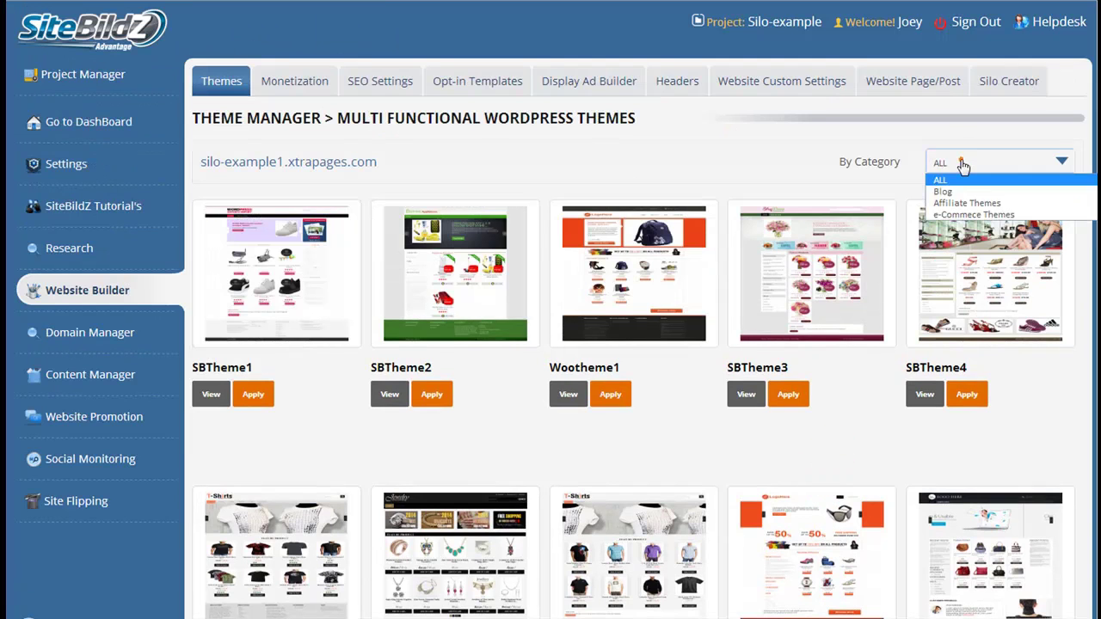
{"action": "left_click", "coordinate": [956, 203]}
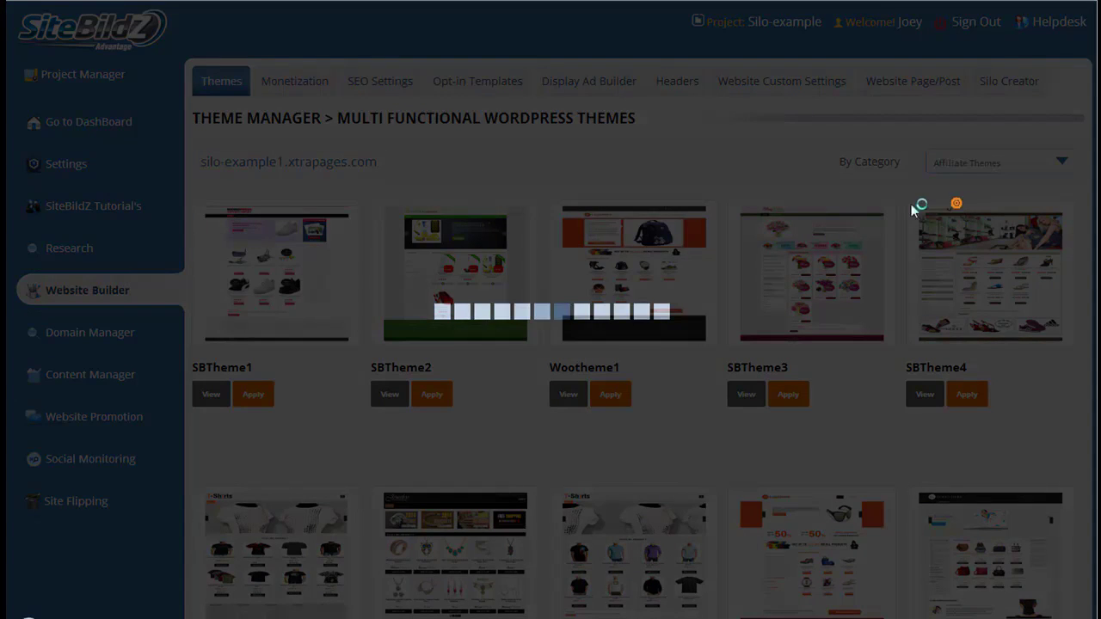
{"action": "scroll", "coordinate": [800, 258], "scroll_direction": "down", "scroll_amount": 1}
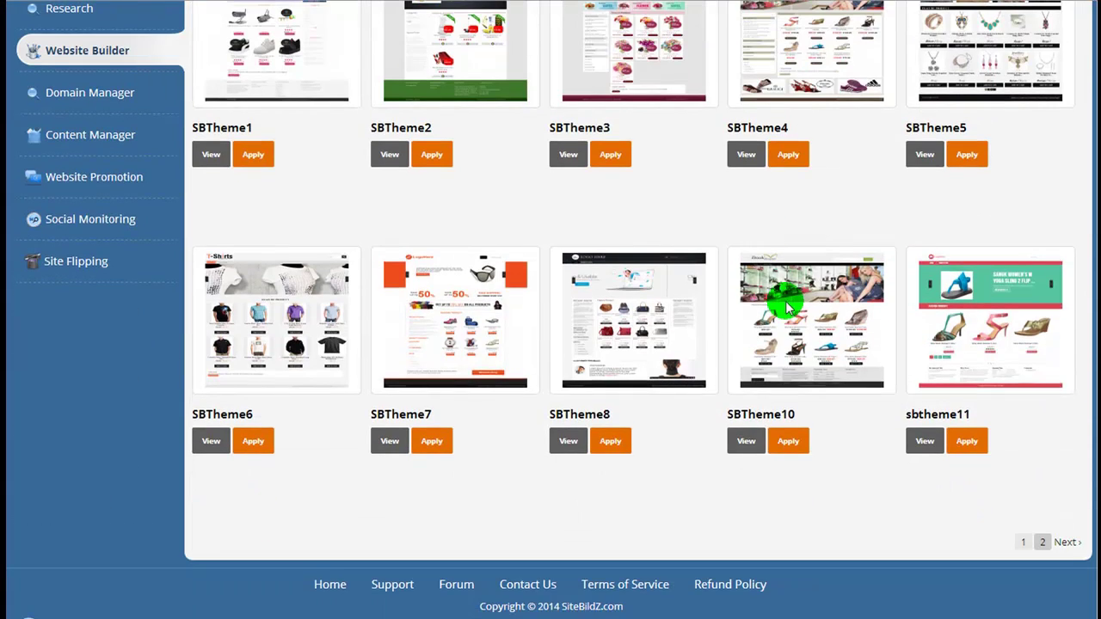
{"action": "left_click", "coordinate": [449, 441]}
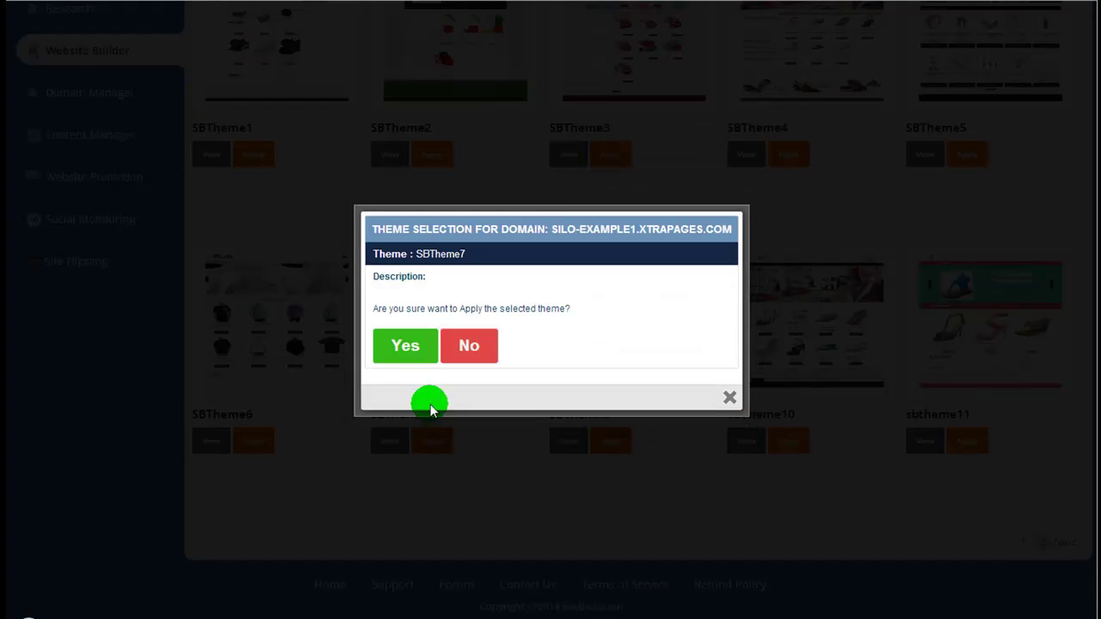
{"action": "left_click", "coordinate": [401, 348]}
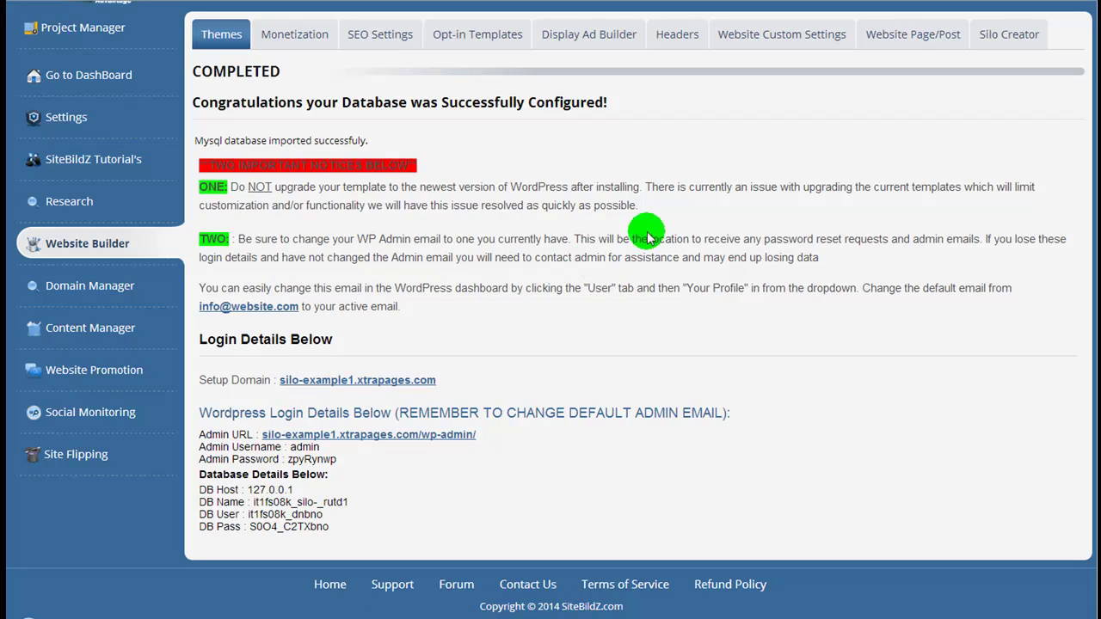
- Open the Silo Creator and check the domain and silo choices, keeping silo-example1.xtrapages.com and Silo-Example selected
{"action": "left_click", "coordinate": [1004, 43]}
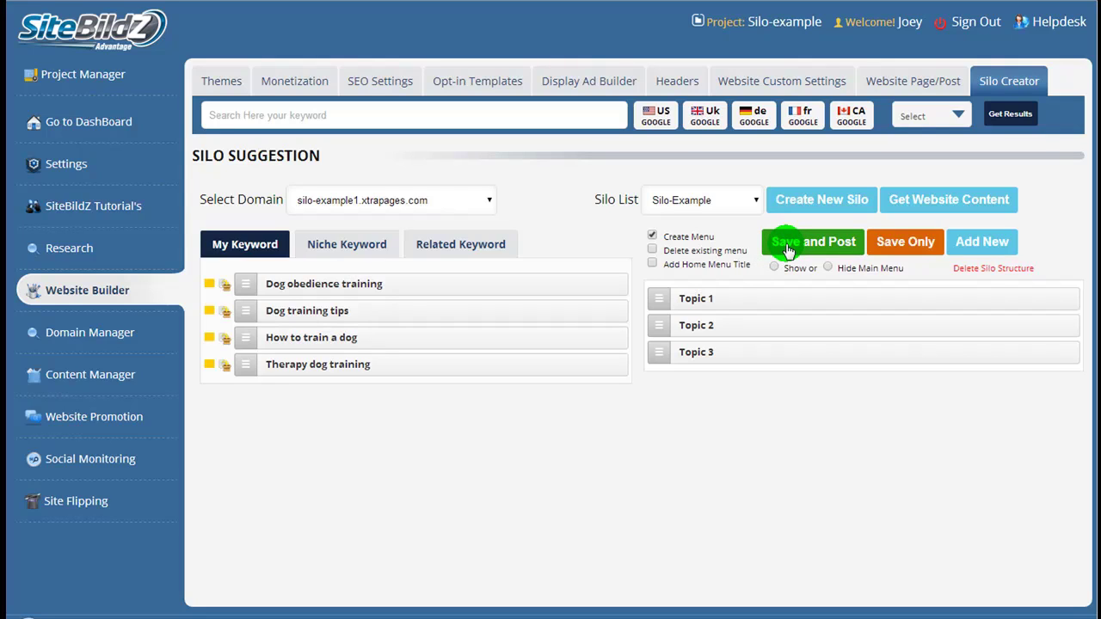
{"action": "left_click", "coordinate": [427, 203]}
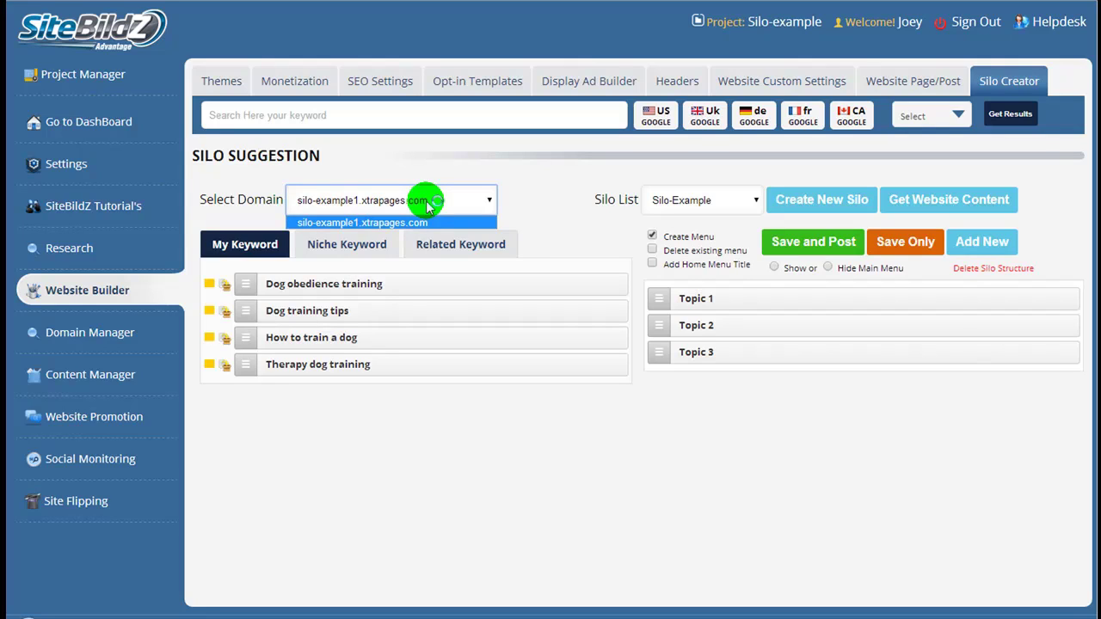
{"action": "left_click", "coordinate": [427, 204]}
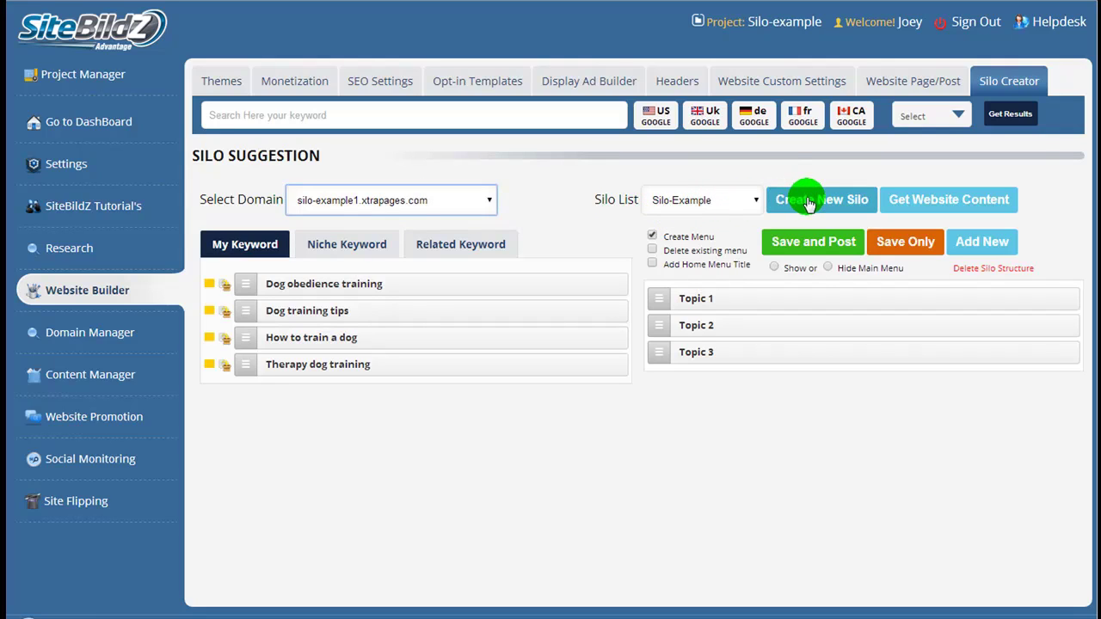
{"action": "left_click", "coordinate": [737, 208]}
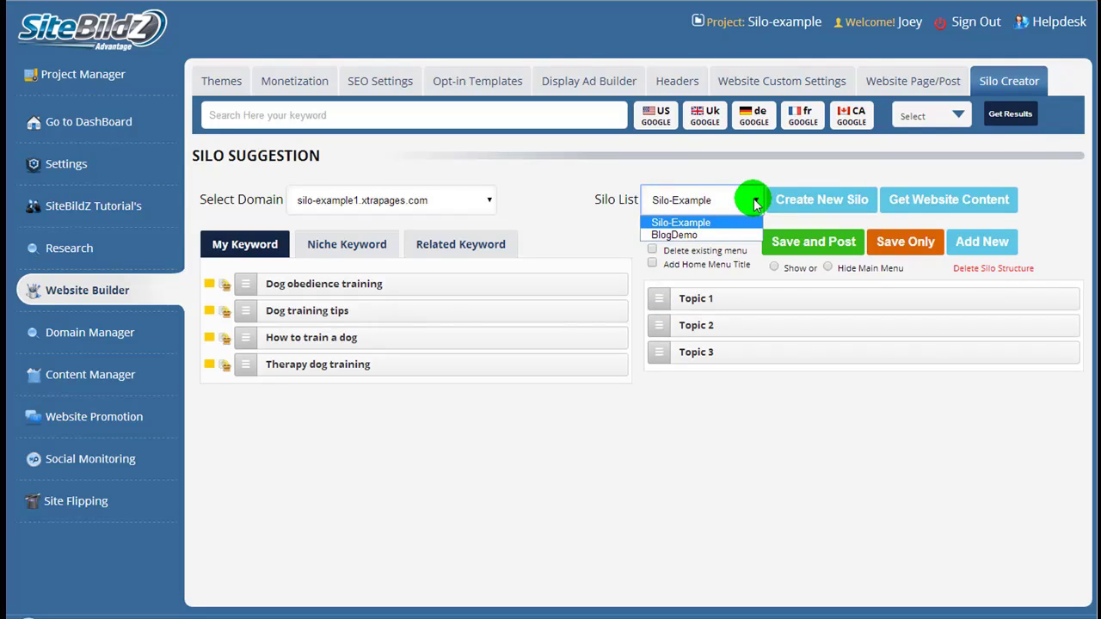
{"action": "left_click", "coordinate": [754, 199]}
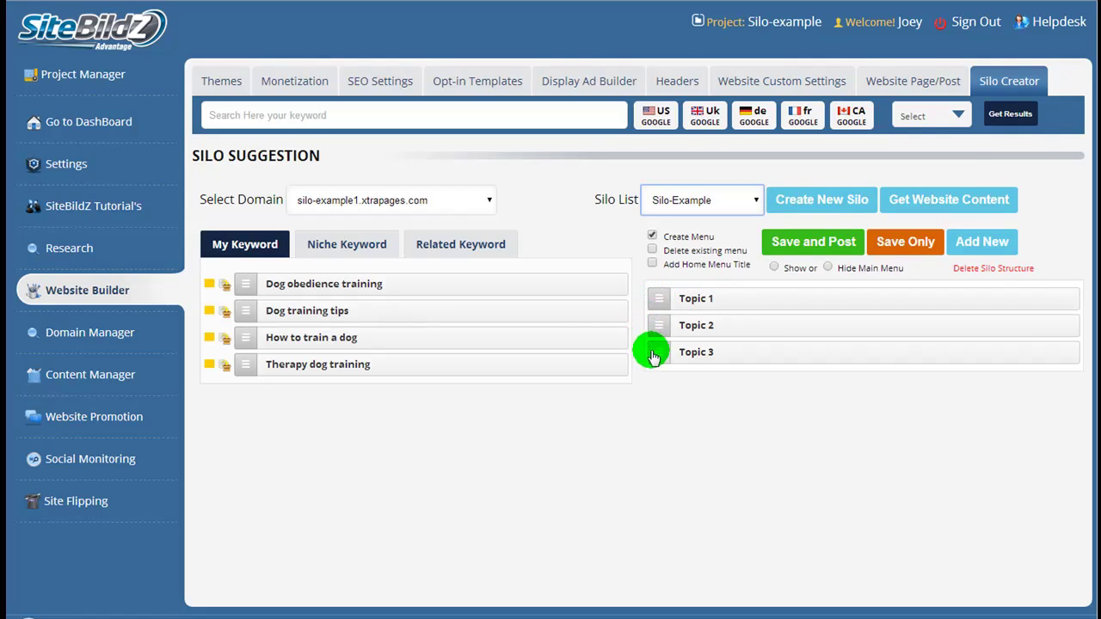
{"action": "mouse_move", "coordinate": [695, 301]}
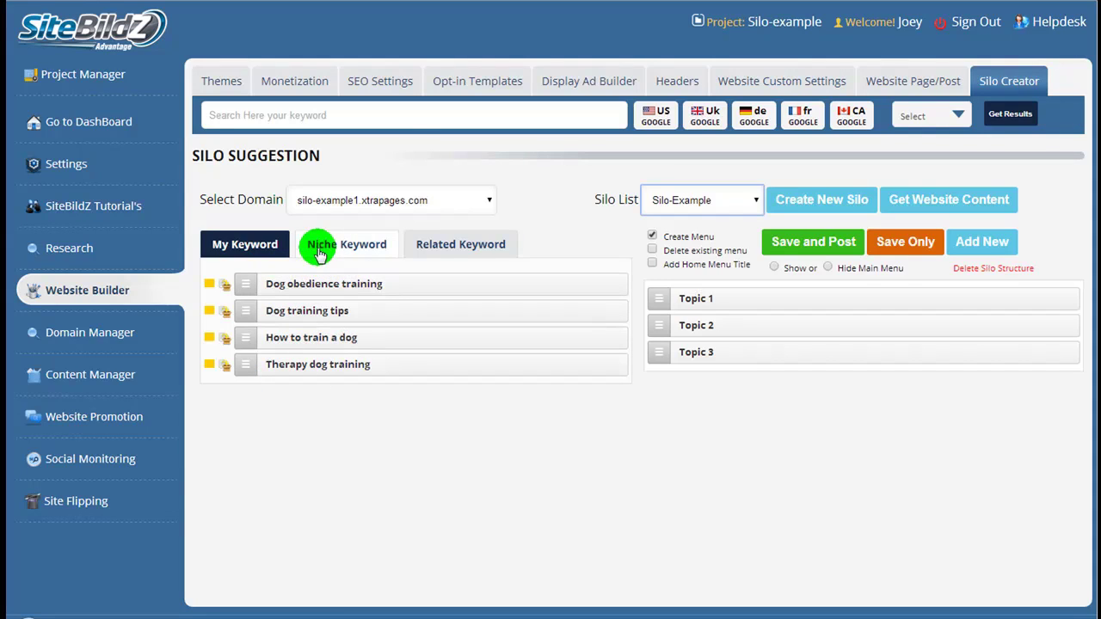
- Get keyword suggestions for Dog Training and look through the related and niche keywords, ending on the niche list
{"action": "left_click", "coordinate": [234, 117]}
{"action": "type", "text": "d"}
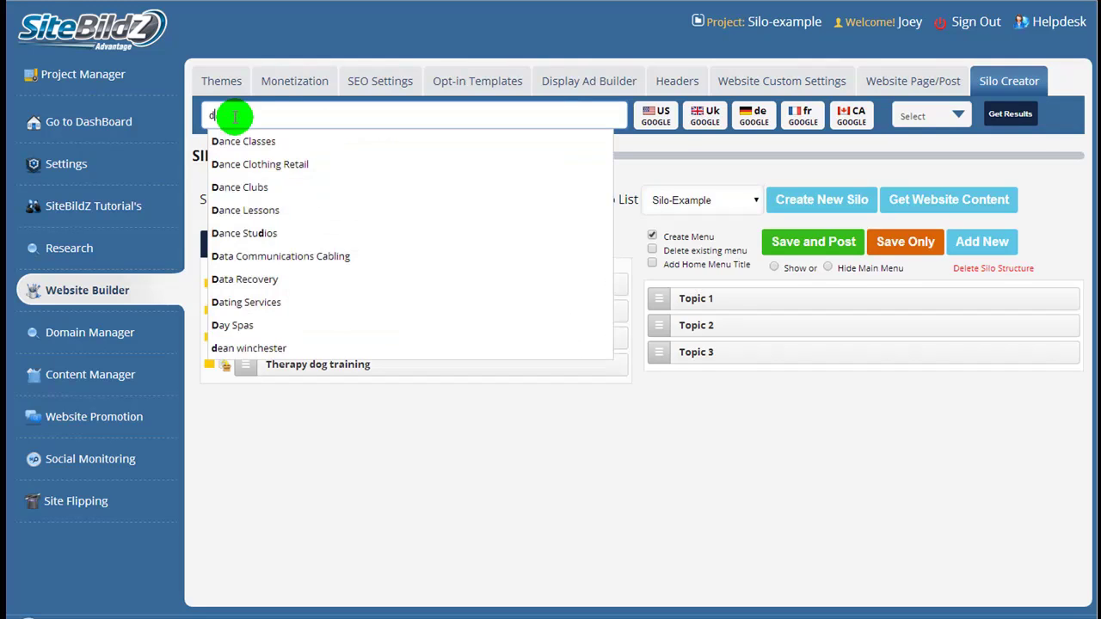
{"action": "type", "text": "og tr"}
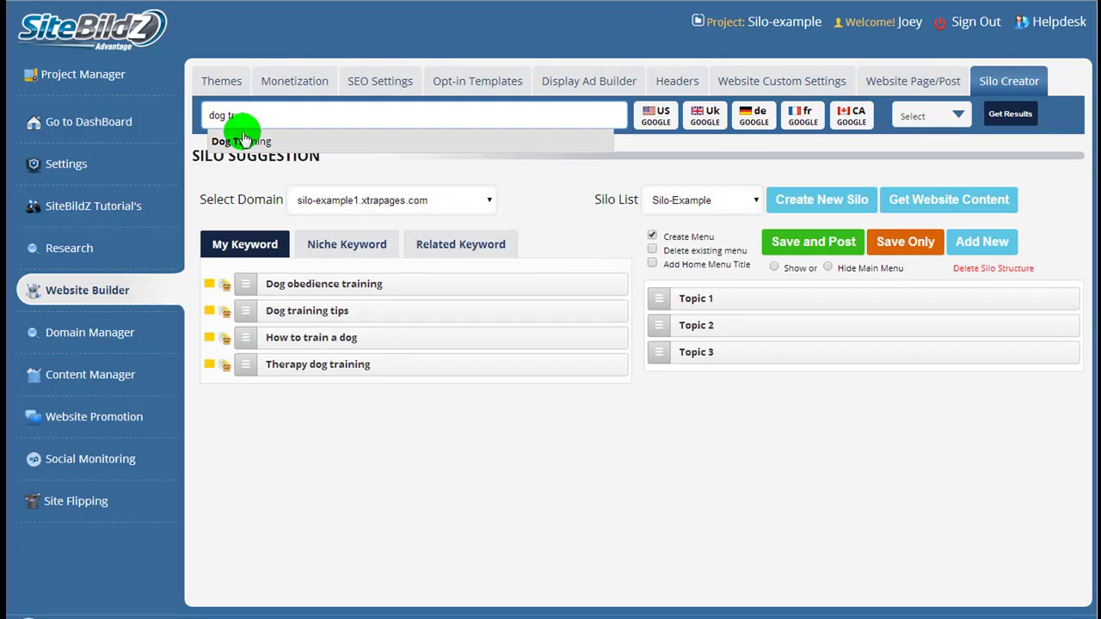
{"action": "left_click", "coordinate": [248, 139]}
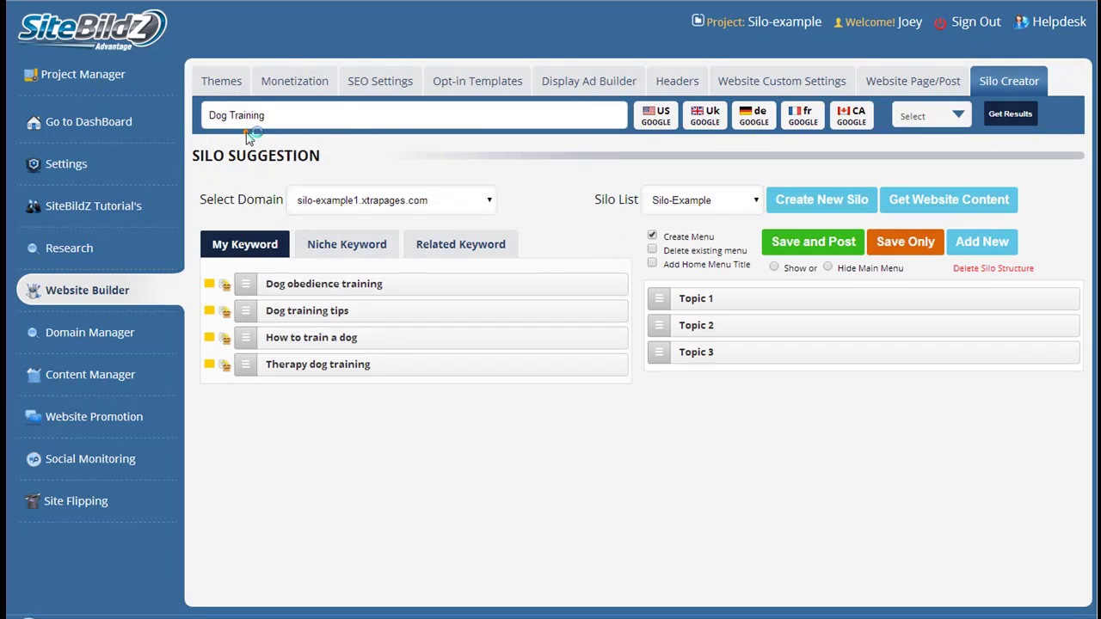
{"action": "left_click", "coordinate": [1009, 113]}
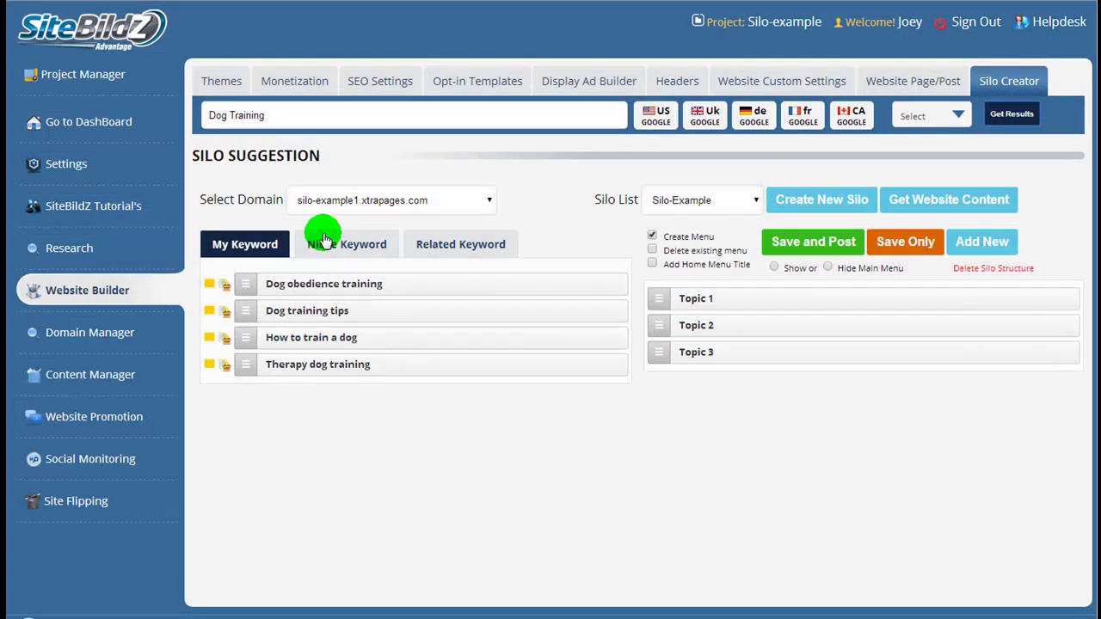
{"action": "left_click", "coordinate": [323, 241]}
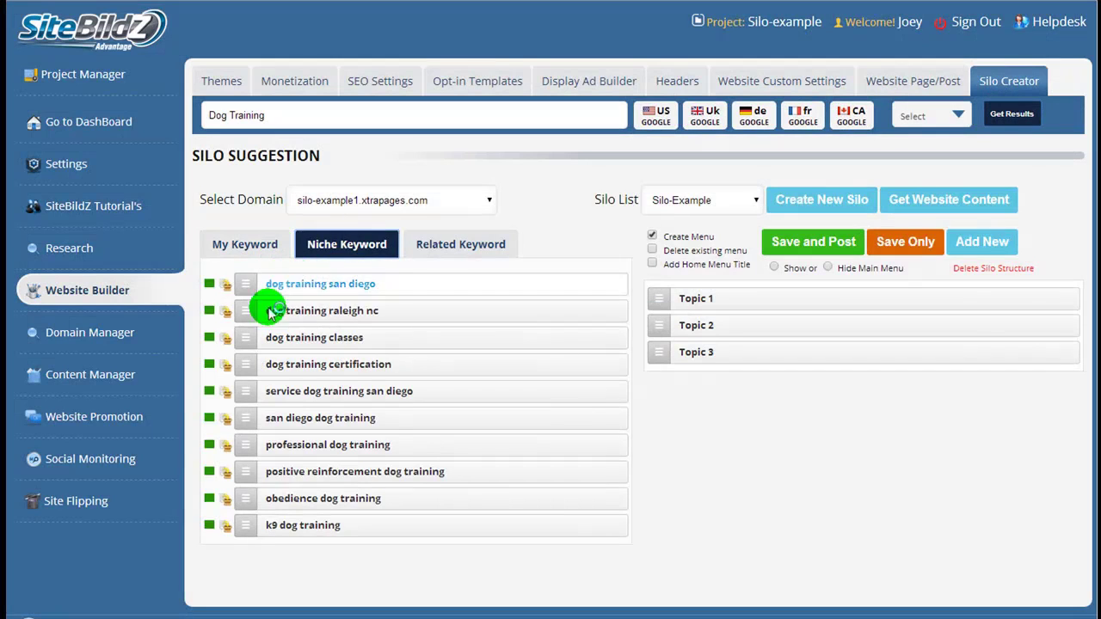
{"action": "left_click", "coordinate": [456, 244]}
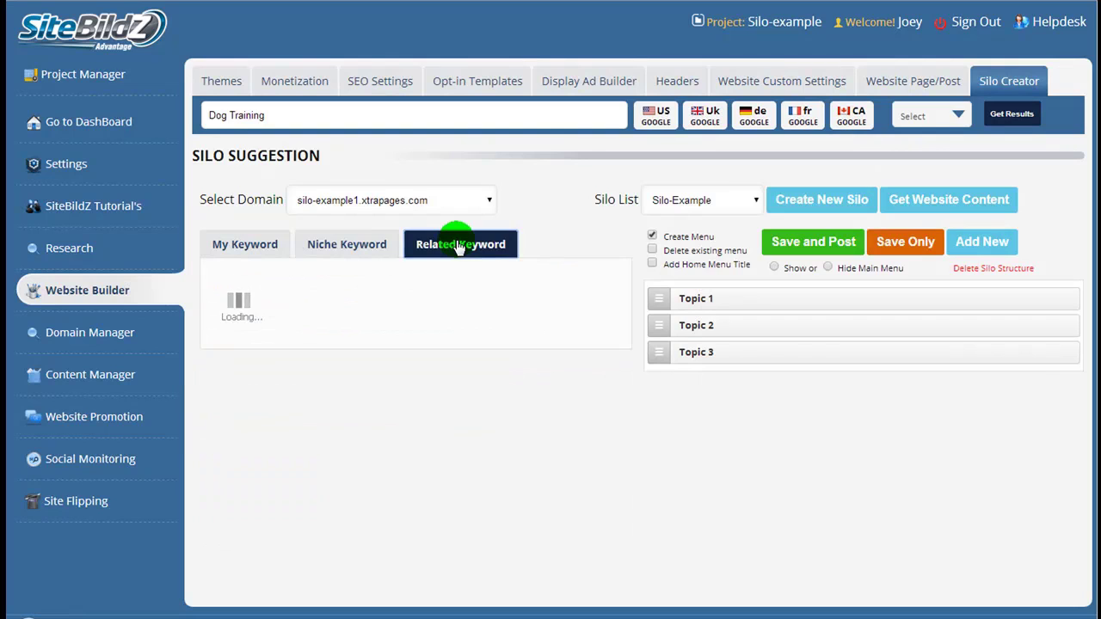
{"action": "left_click", "coordinate": [381, 243]}
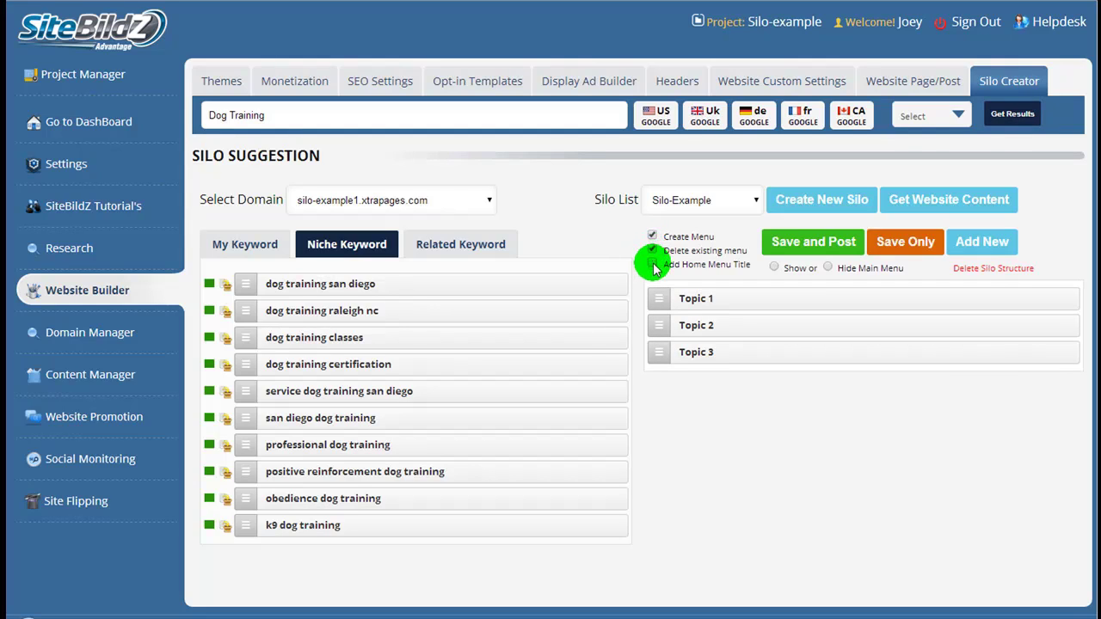
- Enable deletion of the existing menu and add a home menu title reading Home
{"action": "left_click", "coordinate": [653, 265]}
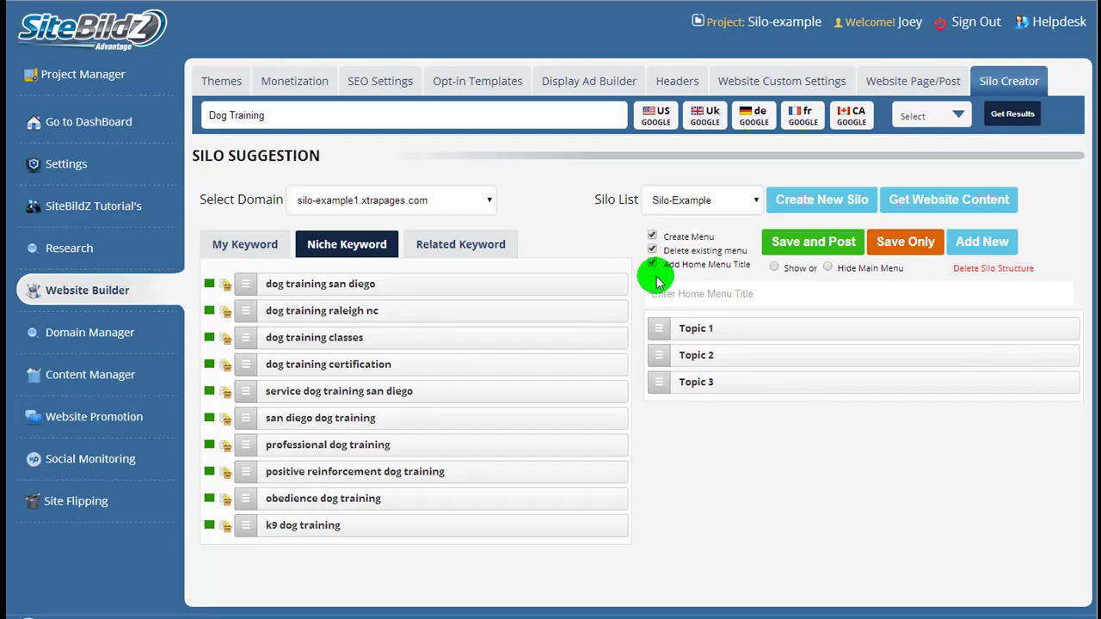
{"action": "left_click", "coordinate": [657, 294]}
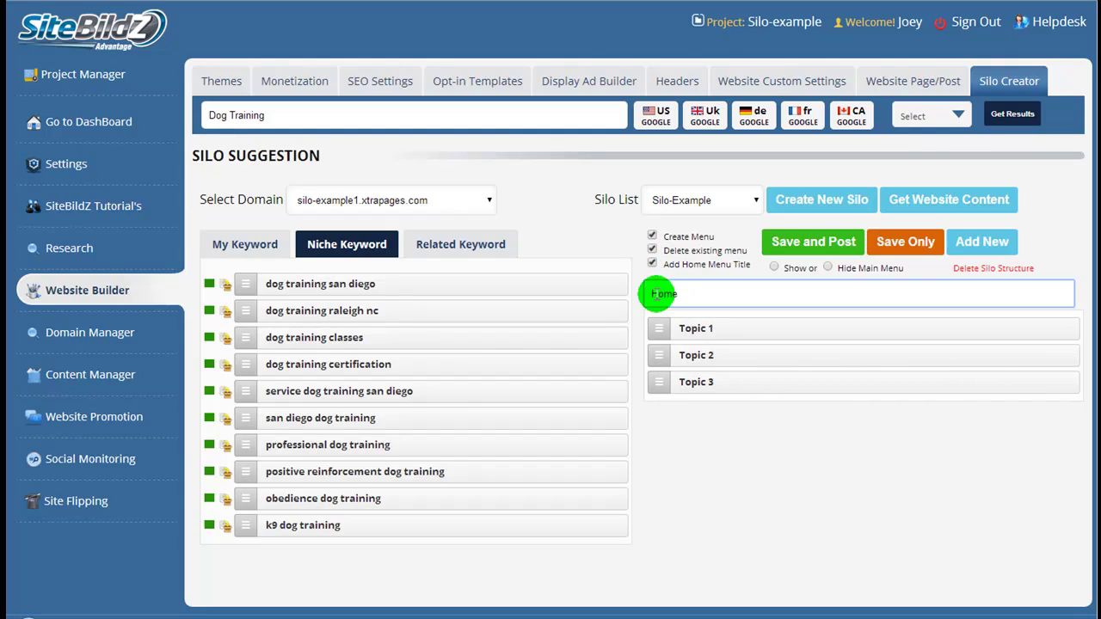
- Show the main menu on the site and set its style to Inline Menu
{"action": "left_click", "coordinate": [773, 267]}
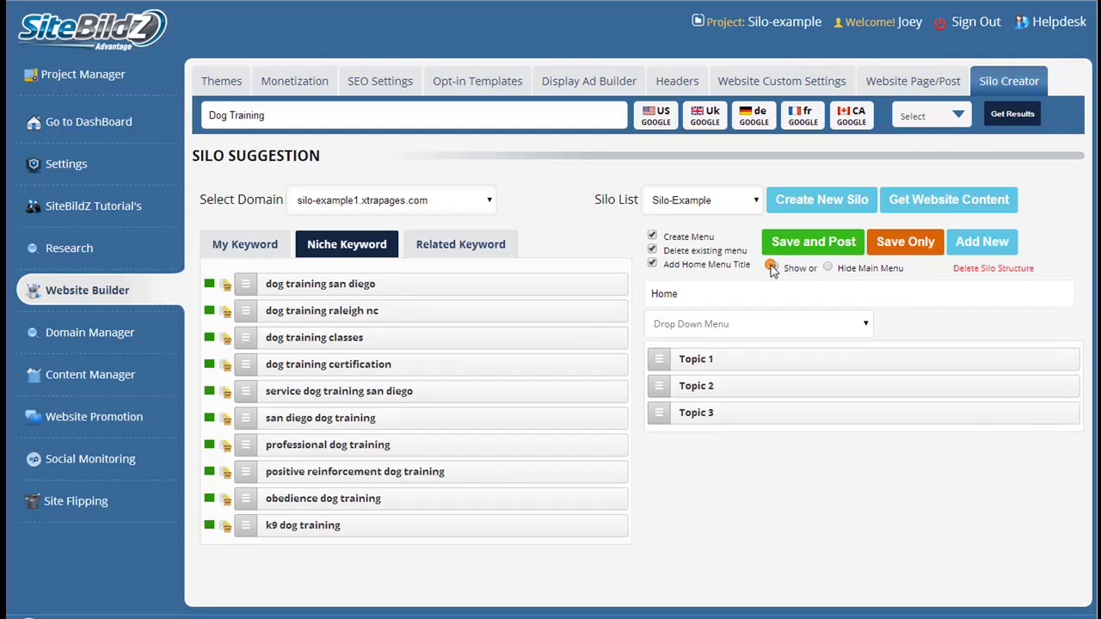
{"action": "left_click", "coordinate": [738, 323]}
{"action": "left_click_drag", "start_coordinate": [738, 324], "coordinate": [708, 365]}
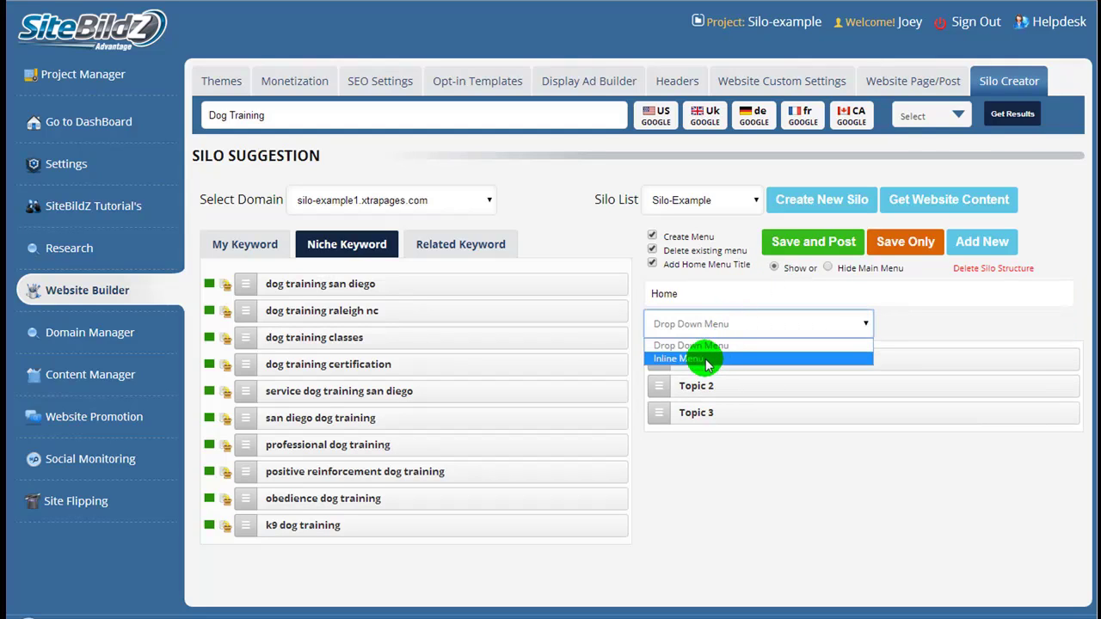
{"action": "left_click", "coordinate": [708, 359]}
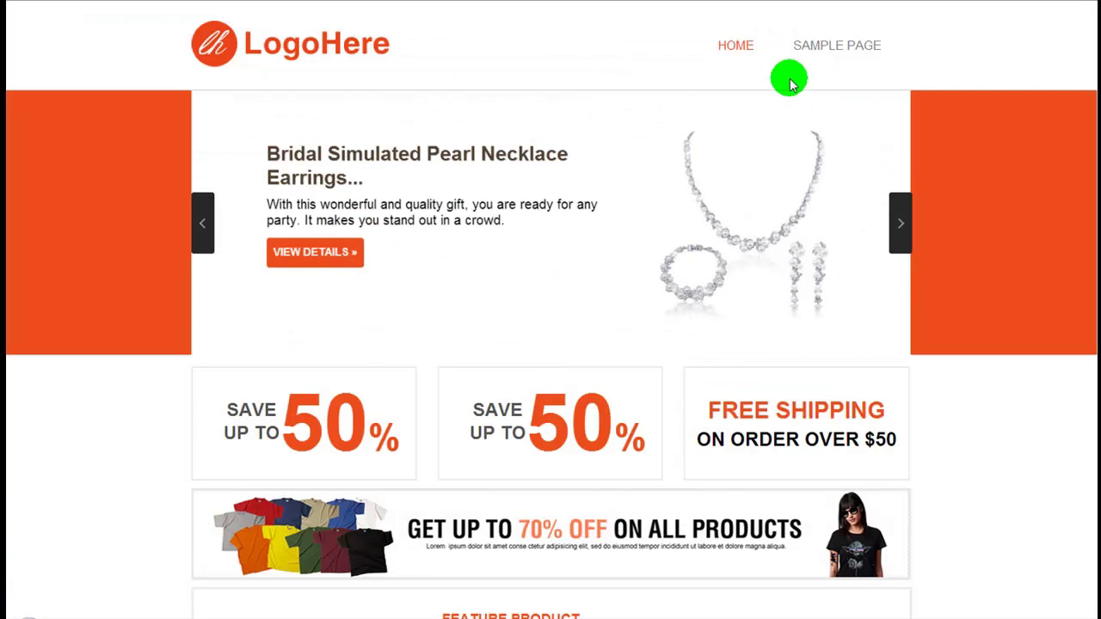
- Look over the site's current home page, and save and post the silo with its three topics
{"action": "scroll", "coordinate": [551, 316], "scroll_direction": "down", "scroll_amount": 7}
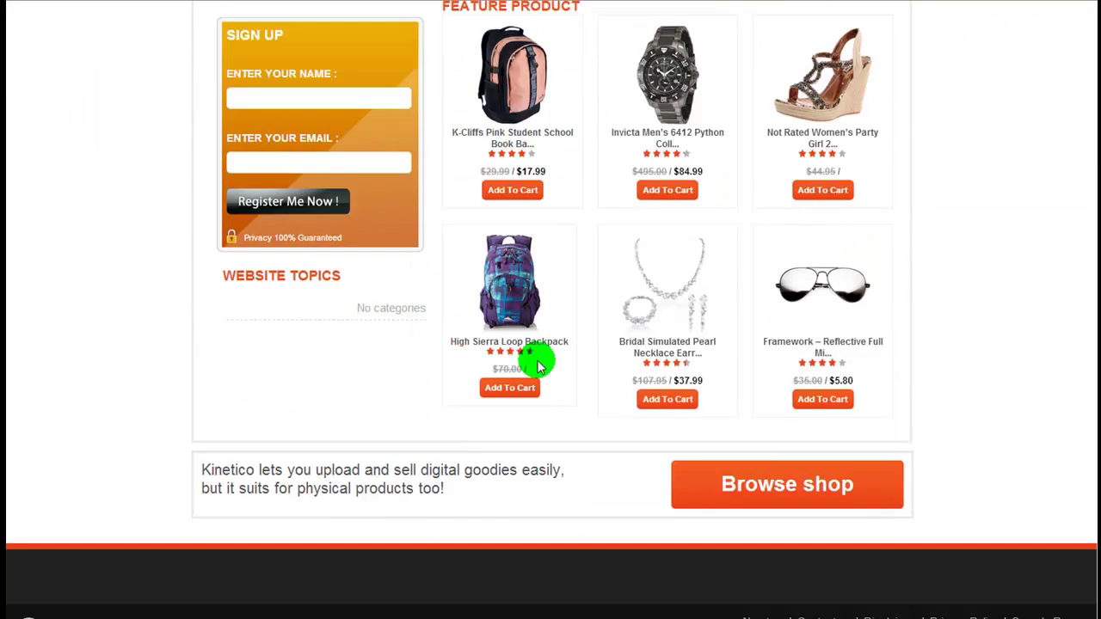
{"action": "scroll", "coordinate": [504, 344], "scroll_direction": "up", "scroll_amount": 4}
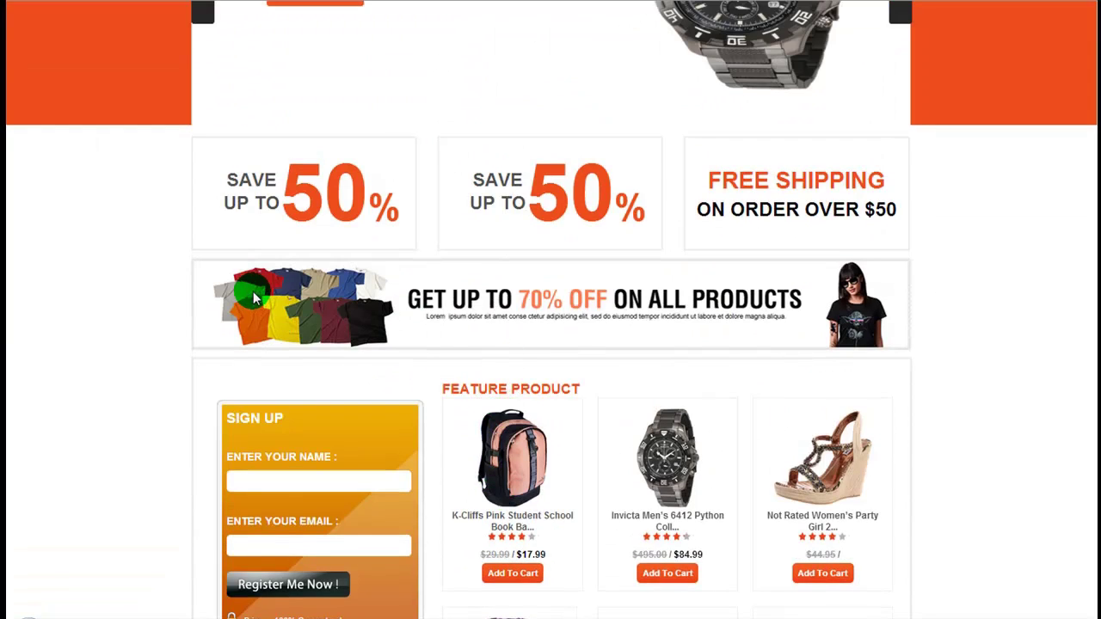
{"action": "scroll", "coordinate": [344, 258], "scroll_direction": "up", "scroll_amount": 3}
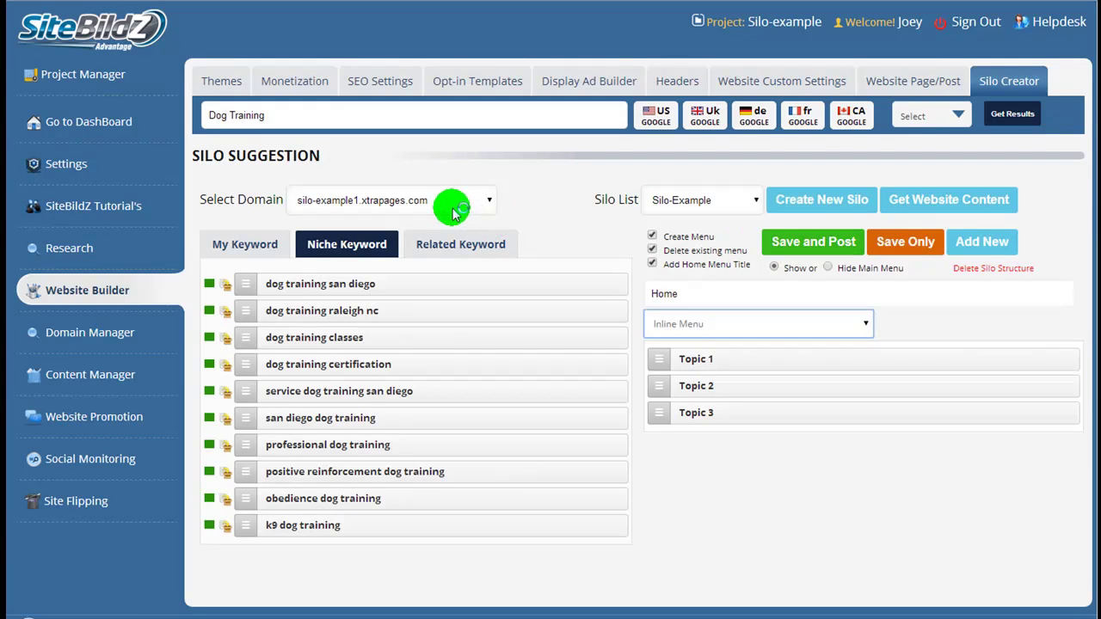
{"action": "left_click", "coordinate": [811, 244]}
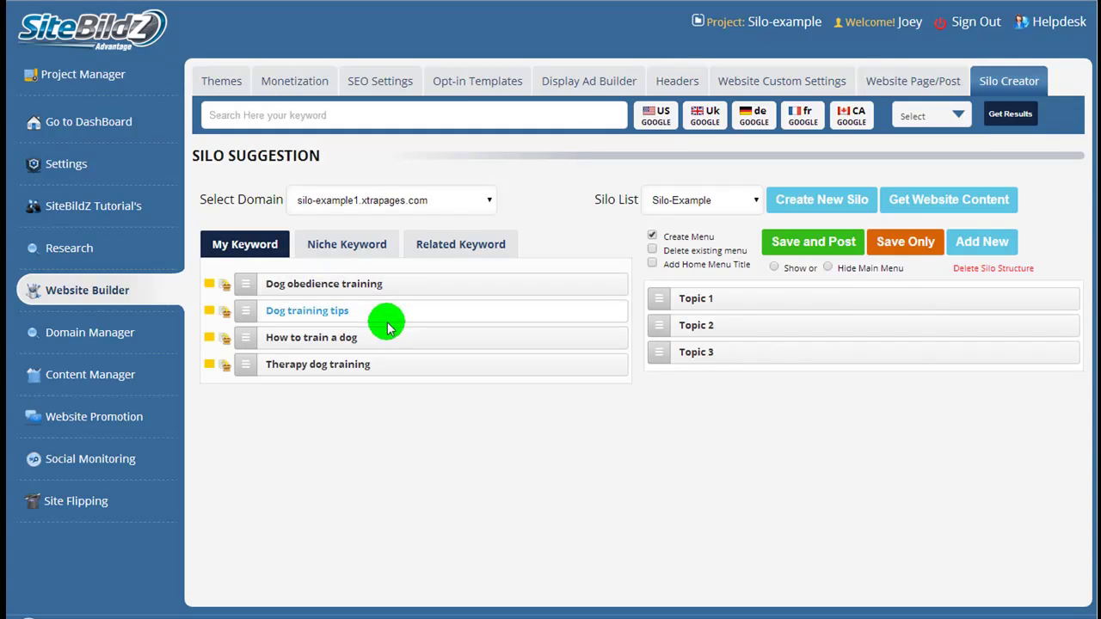
- Nest the saved keyword Dog obedience training under Topic 1 in the silo structure
{"action": "mouse_move", "coordinate": [684, 326]}
{"action": "mouse_move", "coordinate": [682, 298]}
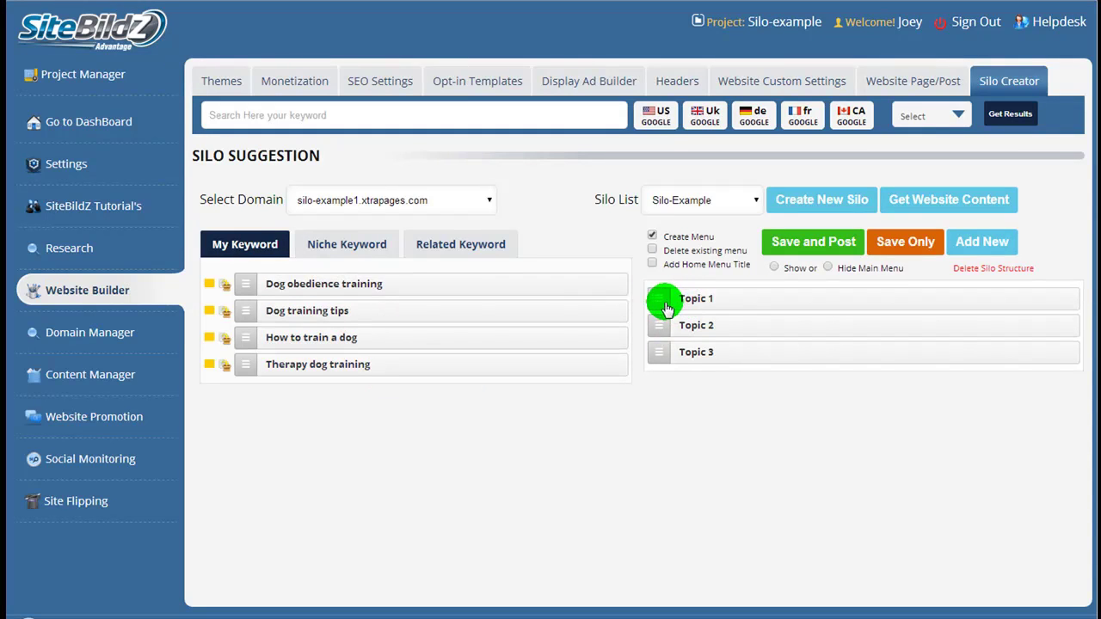
{"action": "left_click_drag", "start_coordinate": [248, 290], "coordinate": [703, 324]}
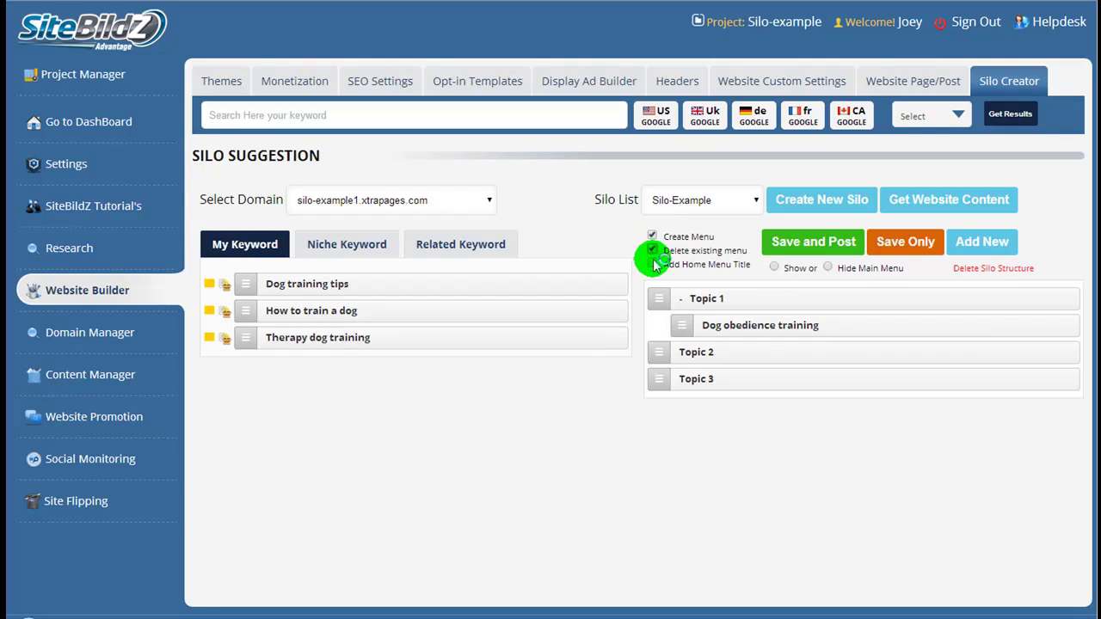
- Configure the menu with the home title Home, existing-menu deletion and a shown Inline Menu, and save and post the silo
{"action": "left_click", "coordinate": [653, 264]}
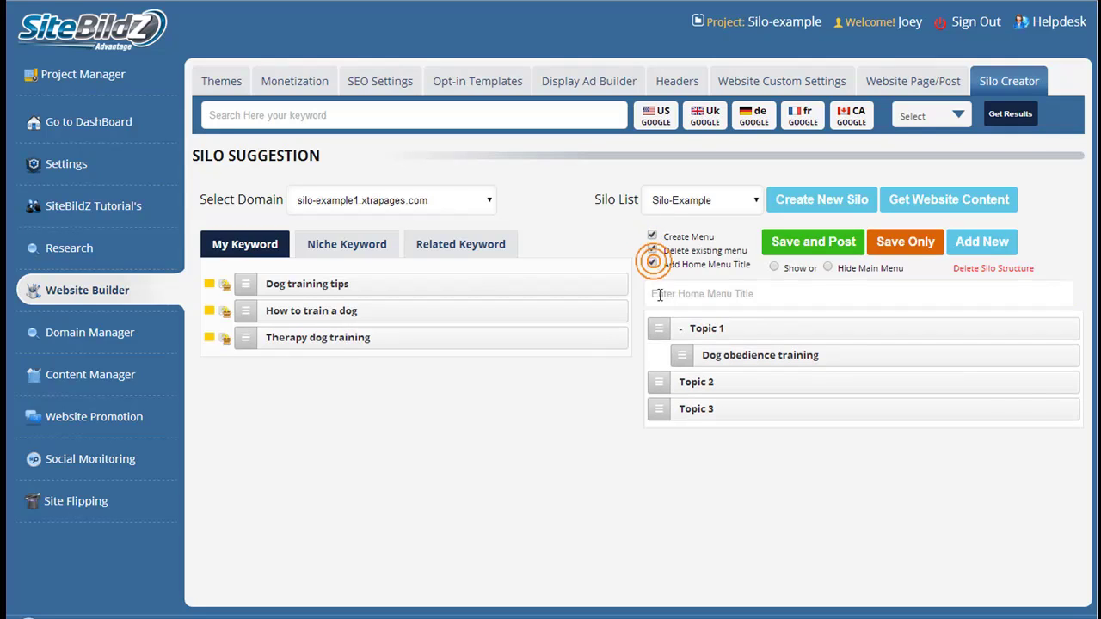
{"action": "left_click", "coordinate": [659, 296]}
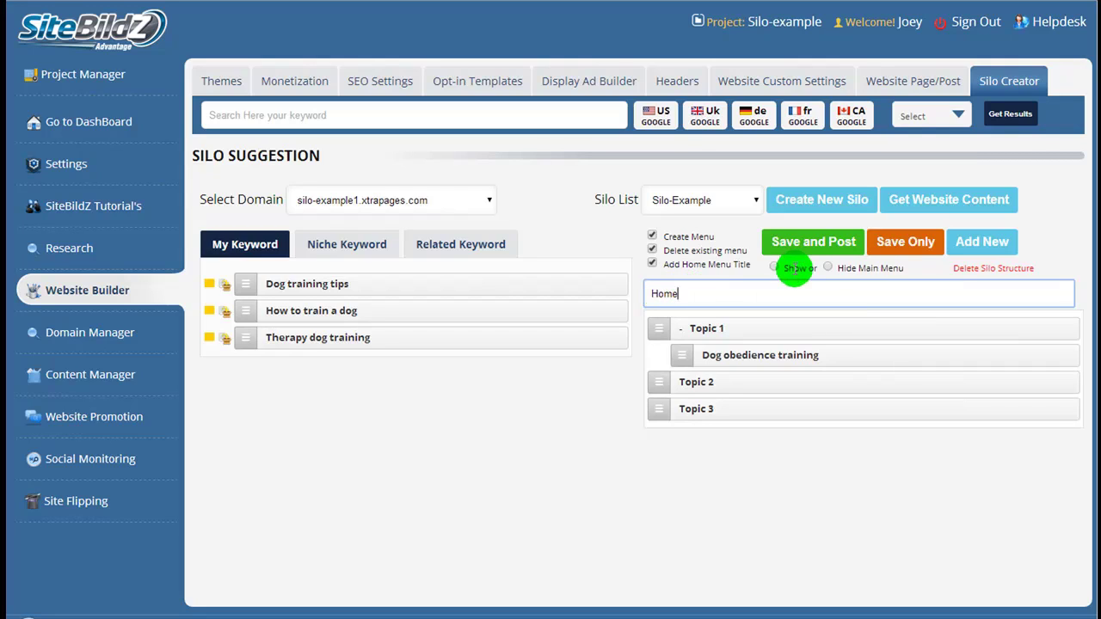
{"action": "left_click", "coordinate": [773, 268]}
{"action": "left_click", "coordinate": [702, 323]}
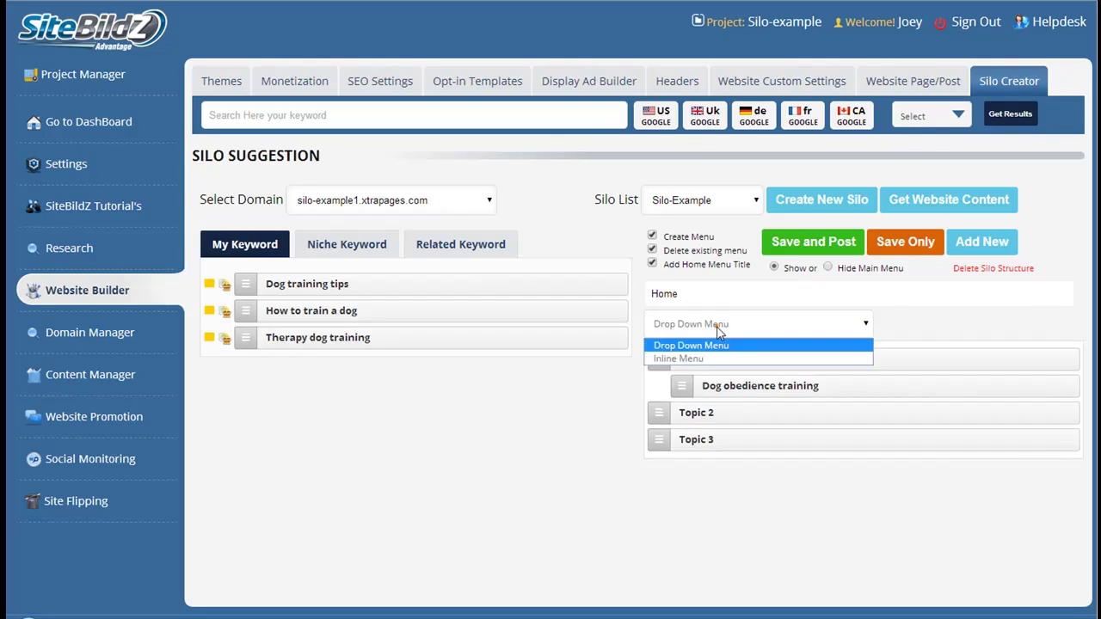
{"action": "left_click", "coordinate": [703, 360]}
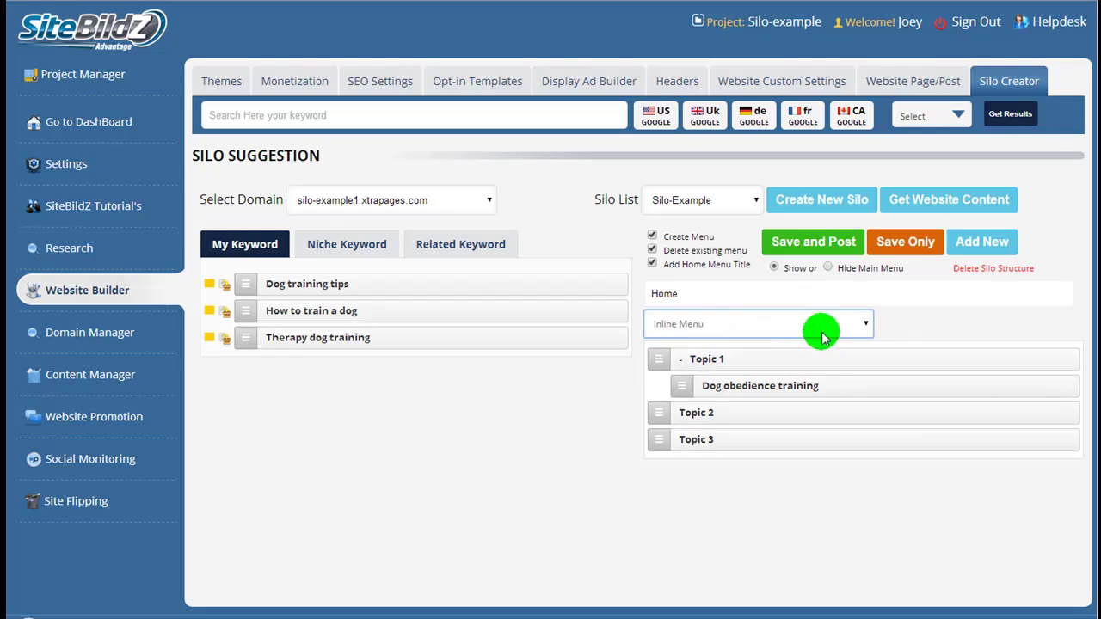
{"action": "left_click", "coordinate": [792, 246]}
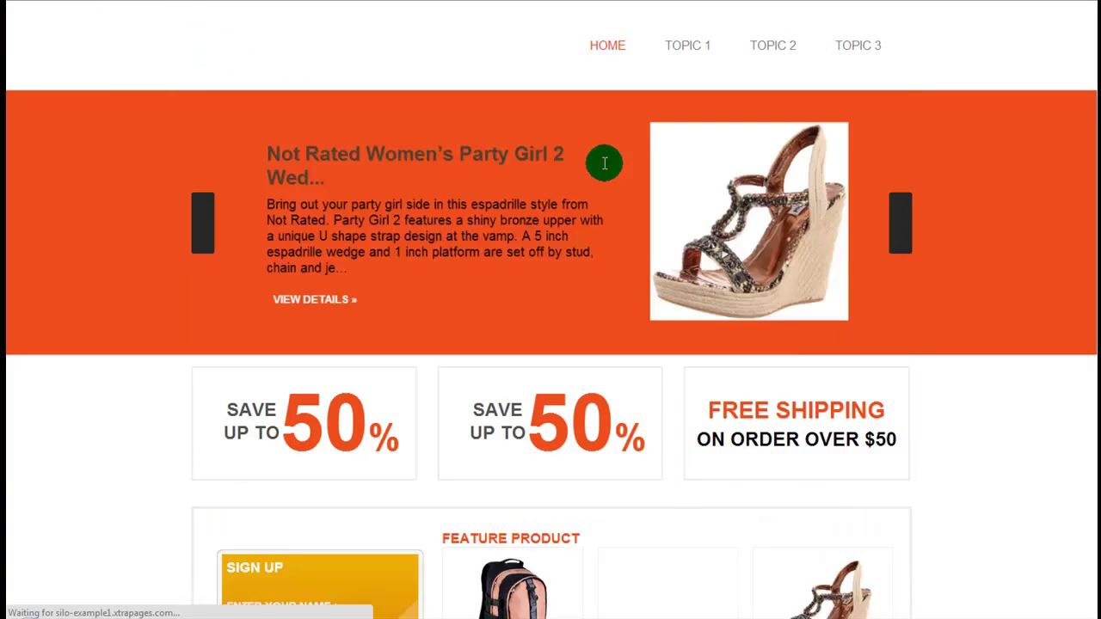
- Open the Topic 1 page from the published site's main menu
{"action": "left_click", "coordinate": [686, 47]}
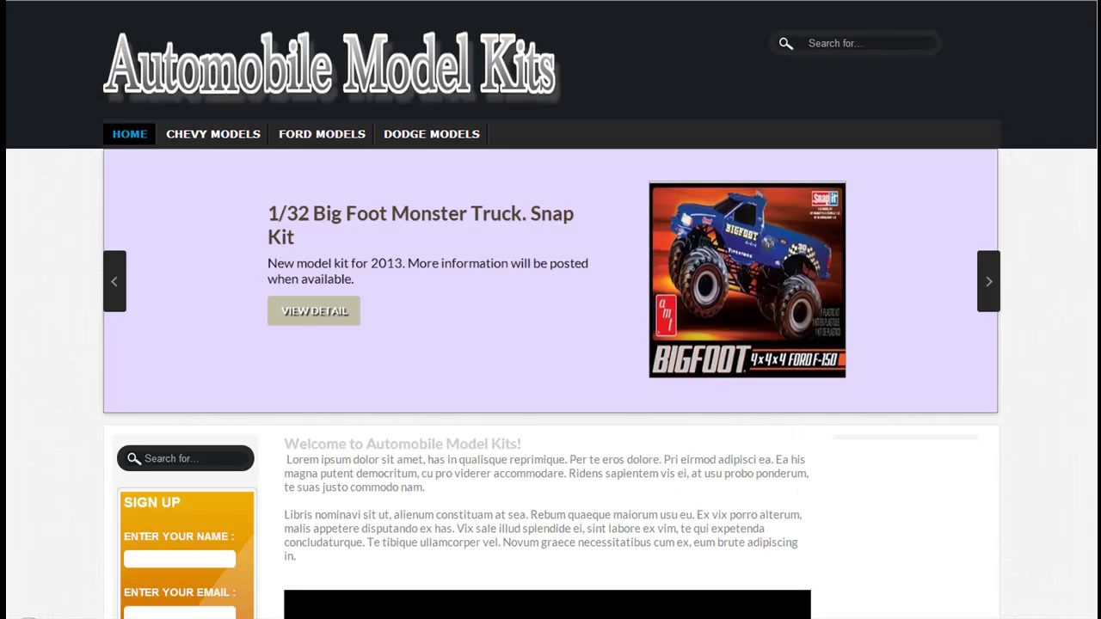
- Look through the Automobile Model Kits demo home page and follow its menu through Chevy Models to Newer Style Chevy Models
{"action": "scroll", "coordinate": [17, 105], "scroll_direction": "down", "scroll_amount": 2}
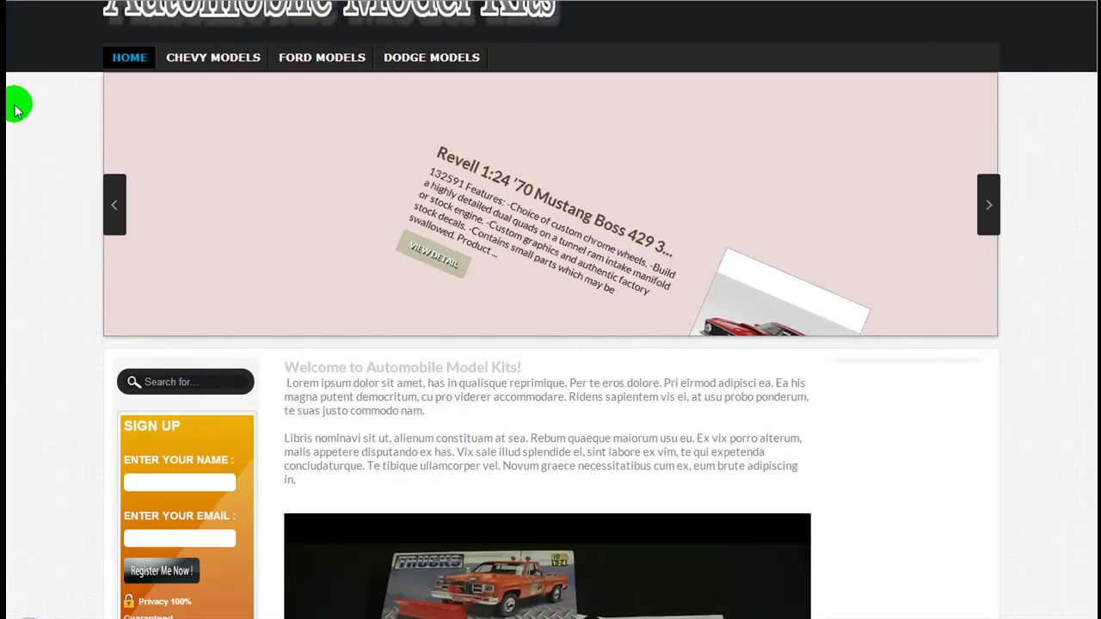
{"action": "scroll", "coordinate": [18, 105], "scroll_direction": "down", "scroll_amount": 9}
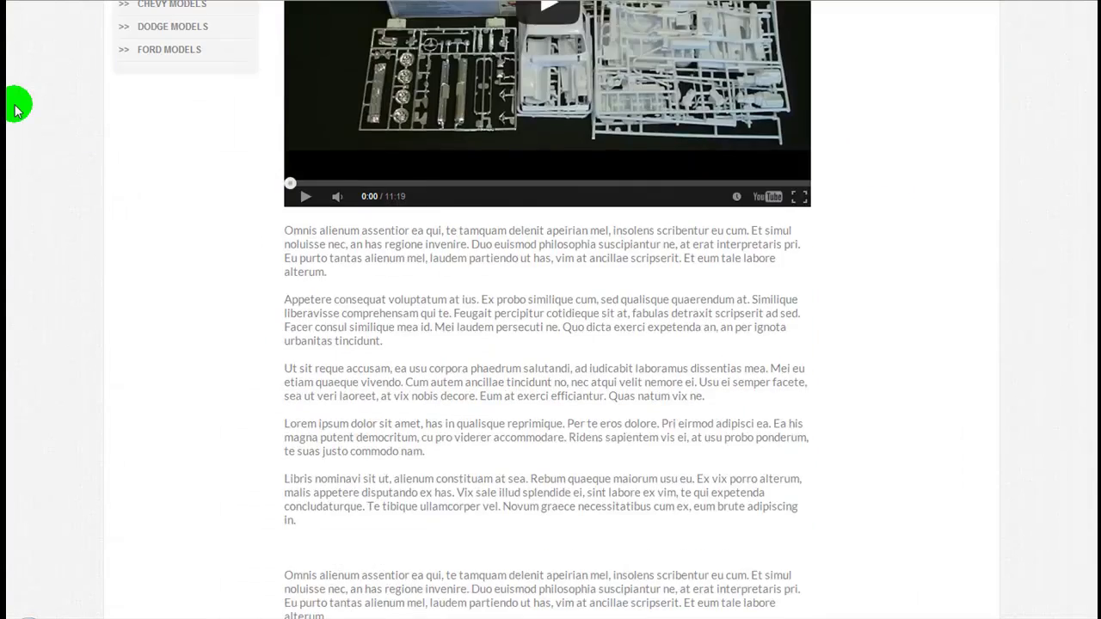
{"action": "scroll", "coordinate": [17, 105], "scroll_direction": "down", "scroll_amount": 2}
{"action": "scroll", "coordinate": [17, 105], "scroll_direction": "up", "scroll_amount": 4}
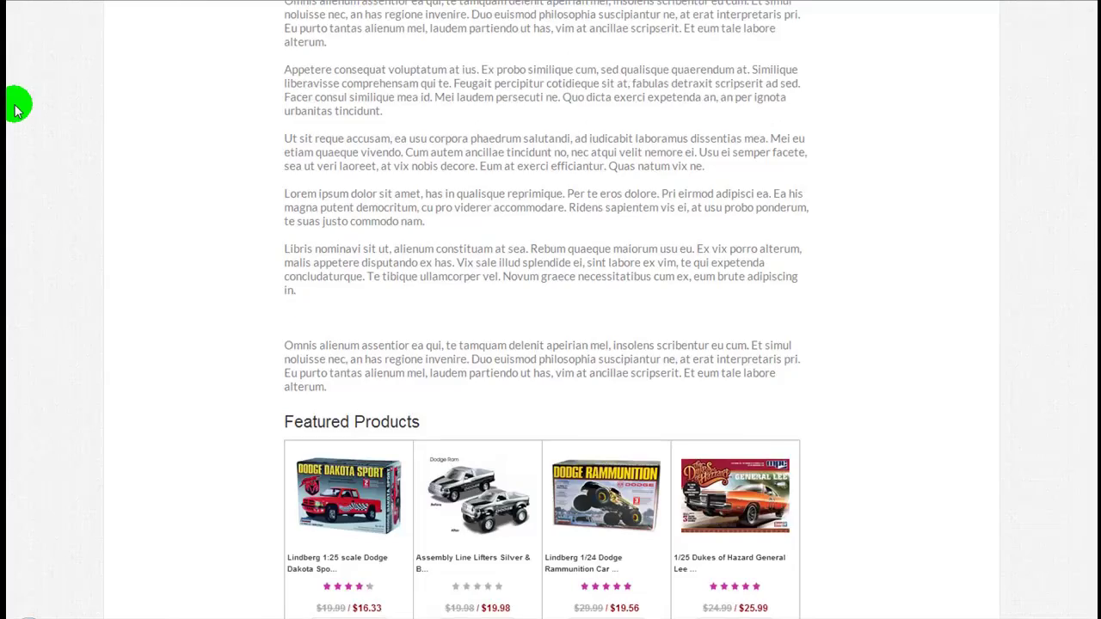
{"action": "scroll", "coordinate": [18, 105], "scroll_direction": "up", "scroll_amount": 6}
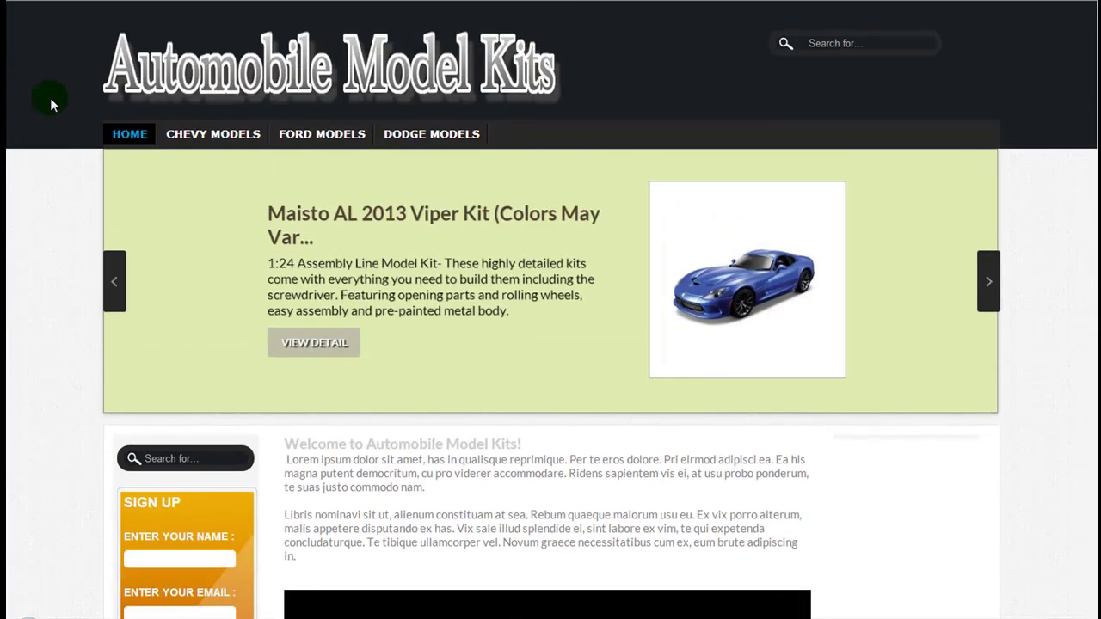
{"action": "left_click", "coordinate": [197, 141]}
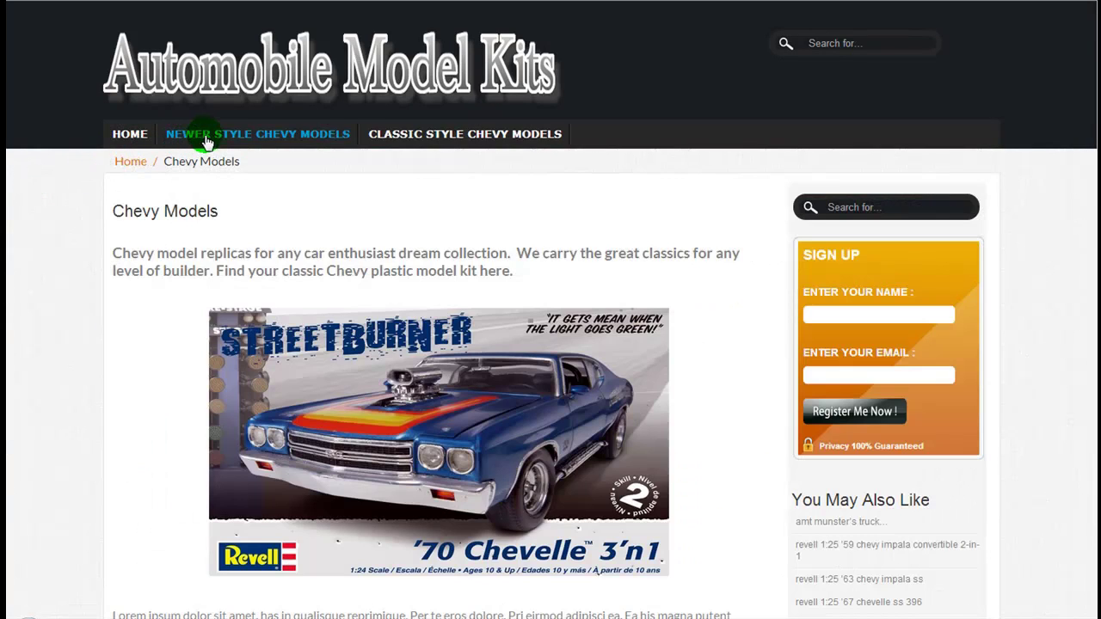
{"action": "left_click", "coordinate": [308, 141]}
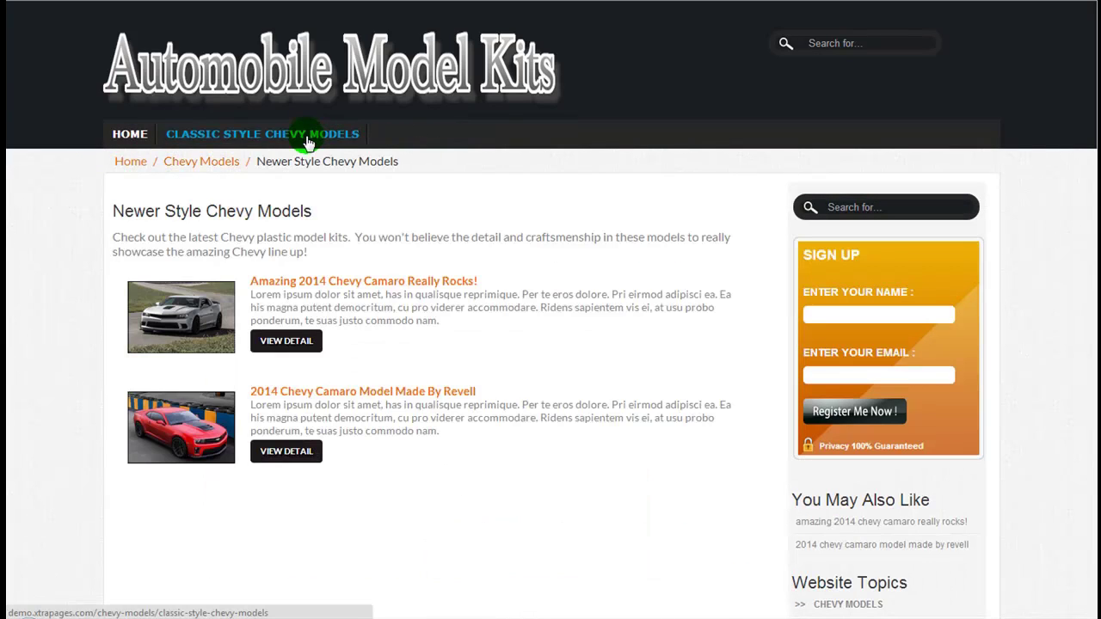